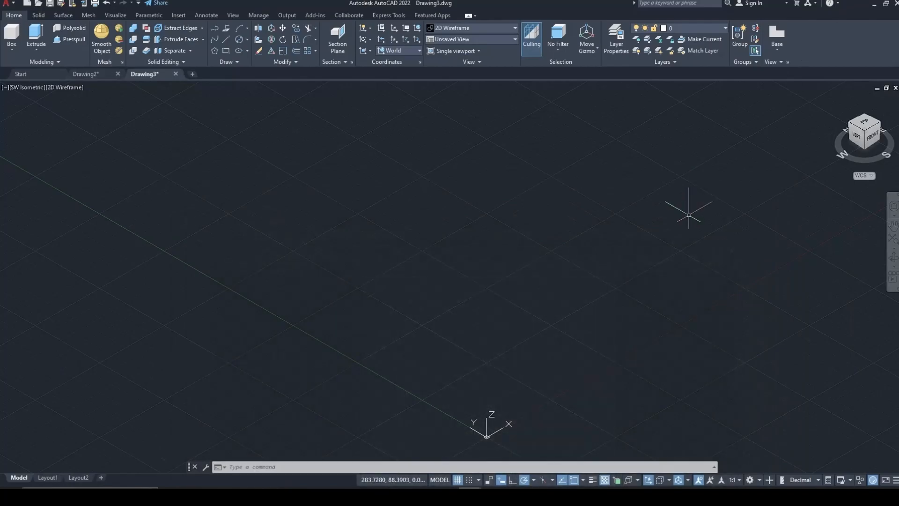
Examine the finished bracket model in Drawing2 from another angle and return to Drawing3
click(91, 72)
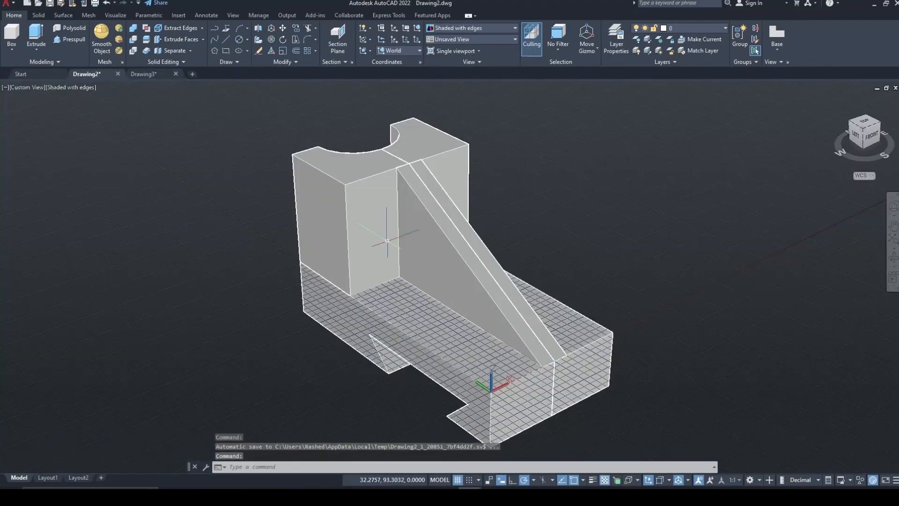
scroll(407, 240, up, 2)
scroll(408, 239, down, 2)
shift+middle_drag(411, 239, 520, 212)
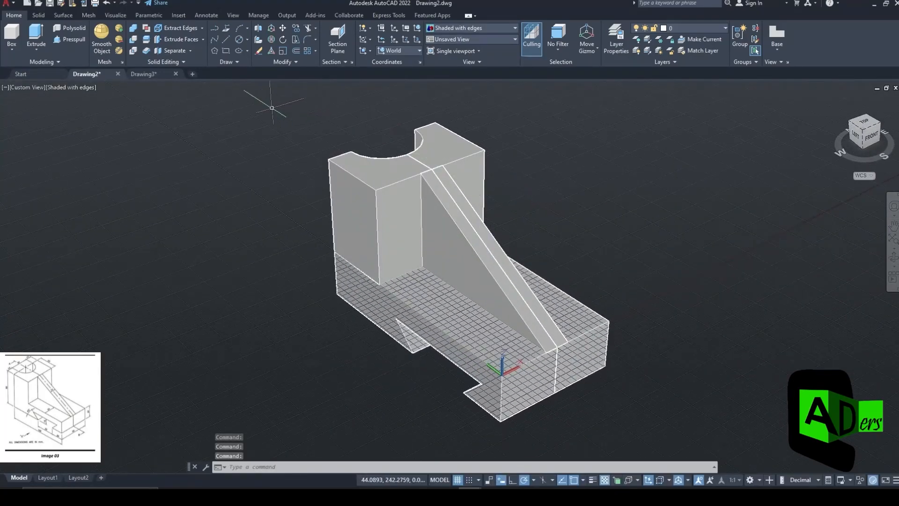
click(142, 75)
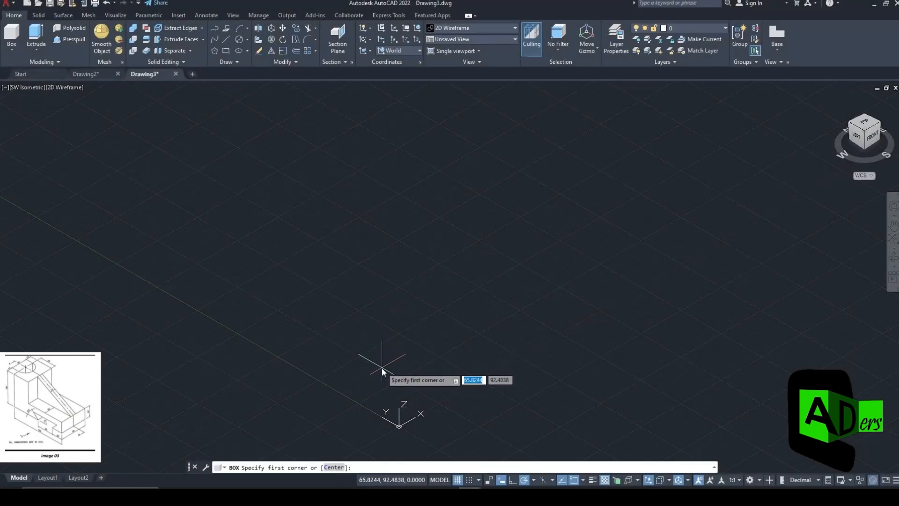
Draw a base box from corner 0,0 with a 25 by 100 footprint and a height of 20
text(0)
key(Tab)
text(0)
key(Return)
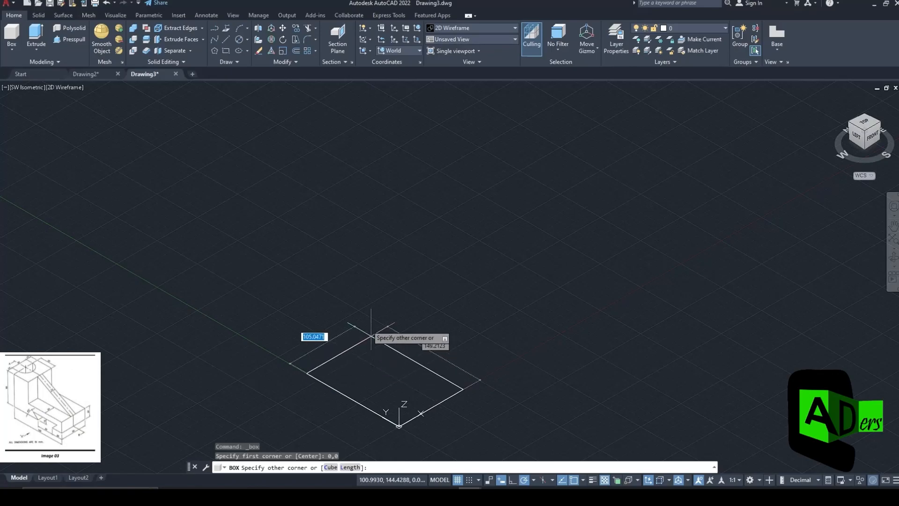
text(25)
key(Tab)
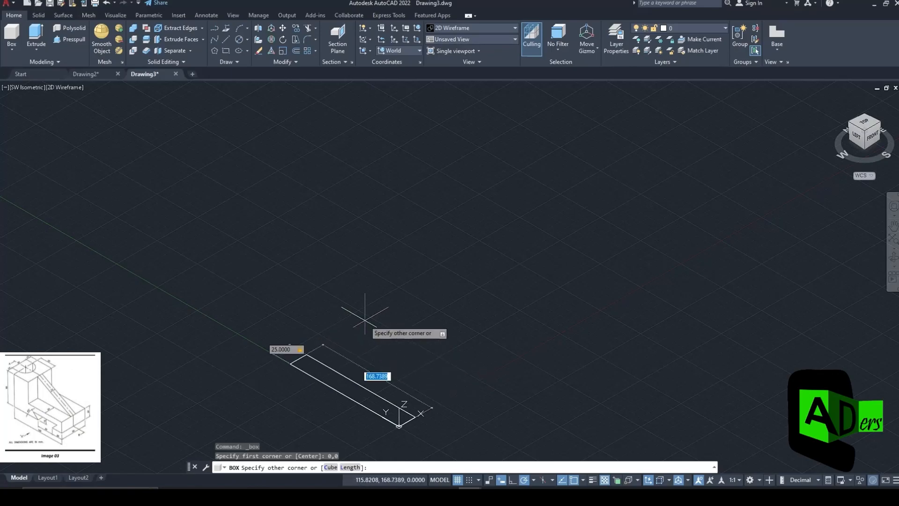
text(100)
key(Return)
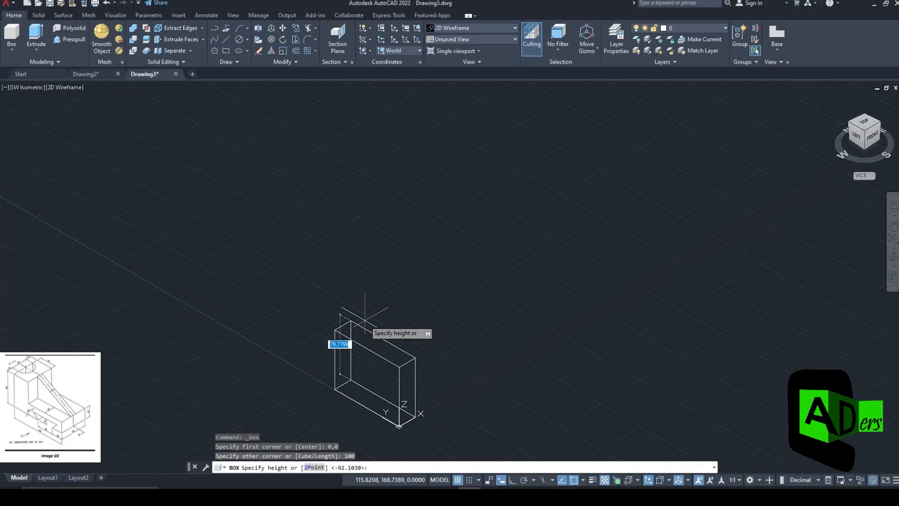
click(447, 488)
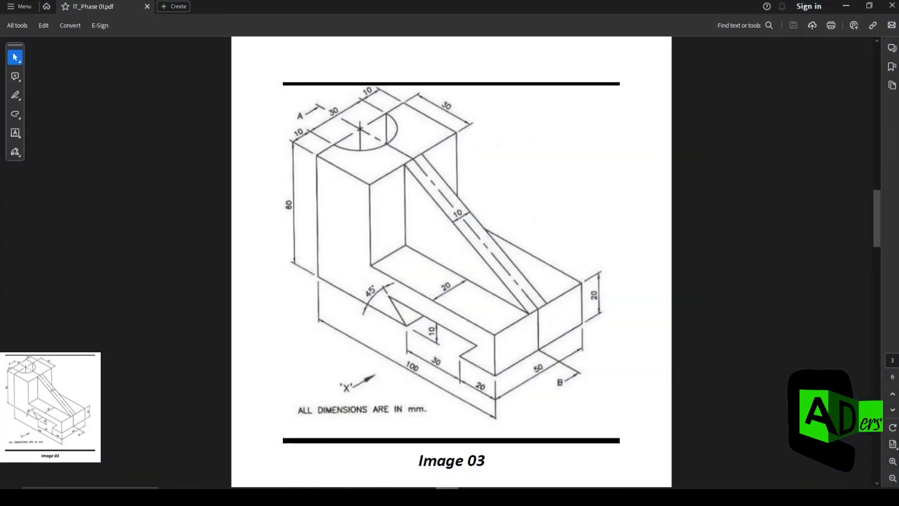
click(470, 488)
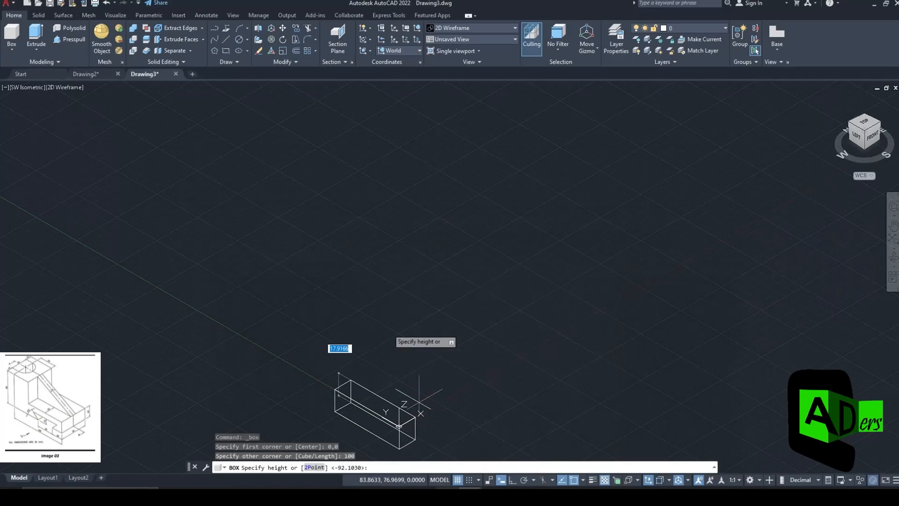
text(20)
key(Return)
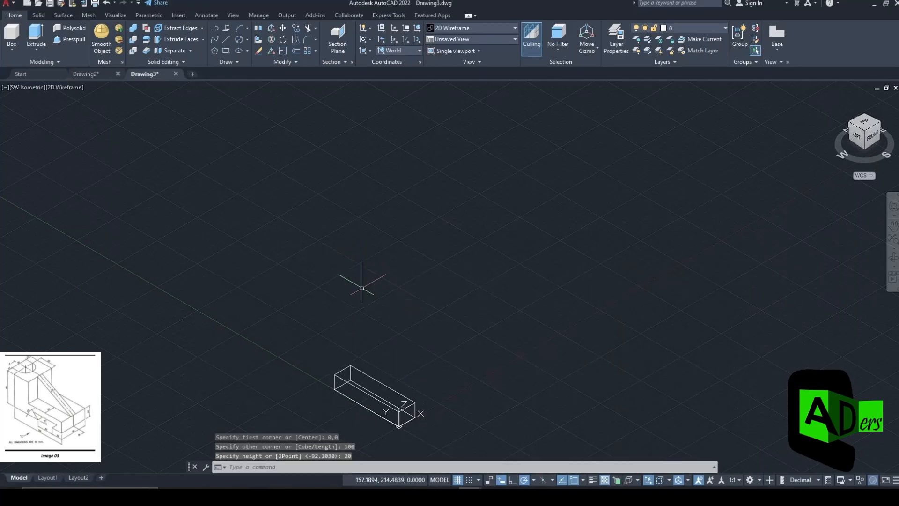
Fit the base box in the view and set the visual style to Shaded with edges
middle_click(462, 351)
middle_click(461, 351)
scroll(446, 359, up, 2)
scroll(446, 358, down, 4)
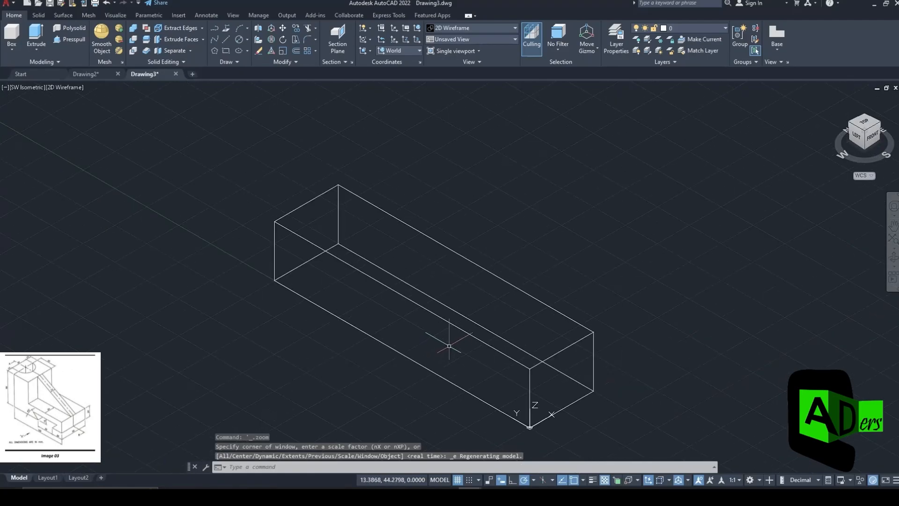
click(64, 86)
click(120, 162)
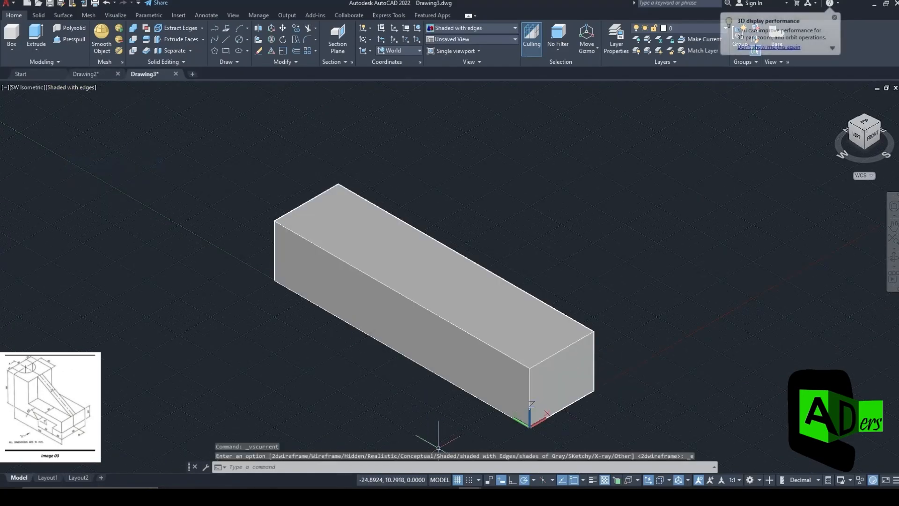
Draw a 25 by 30 box, 40 high, on the base's top face, starting from its outer corner at the end away from the origin
click(447, 494)
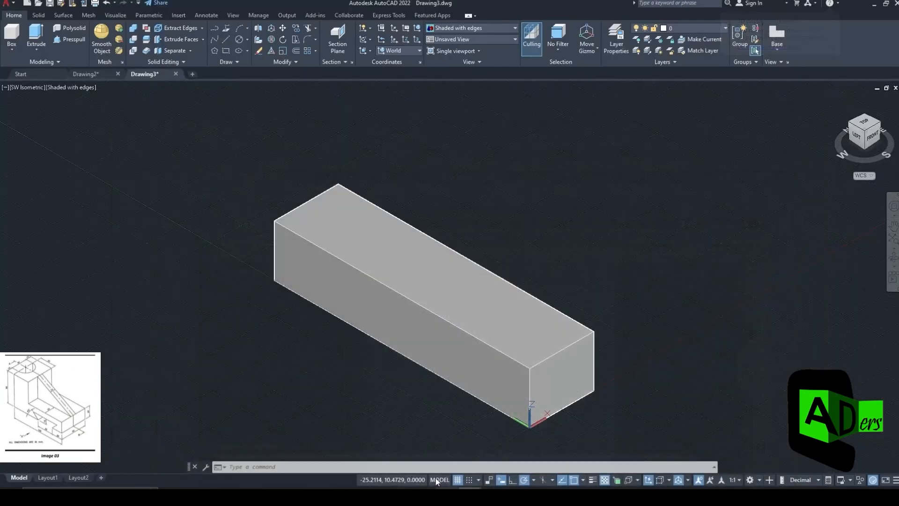
click(14, 36)
click(274, 221)
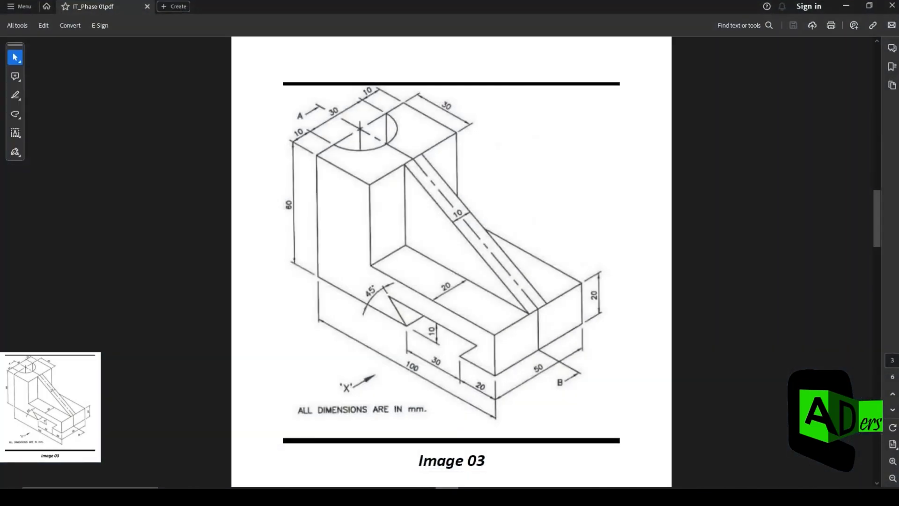
text(25)
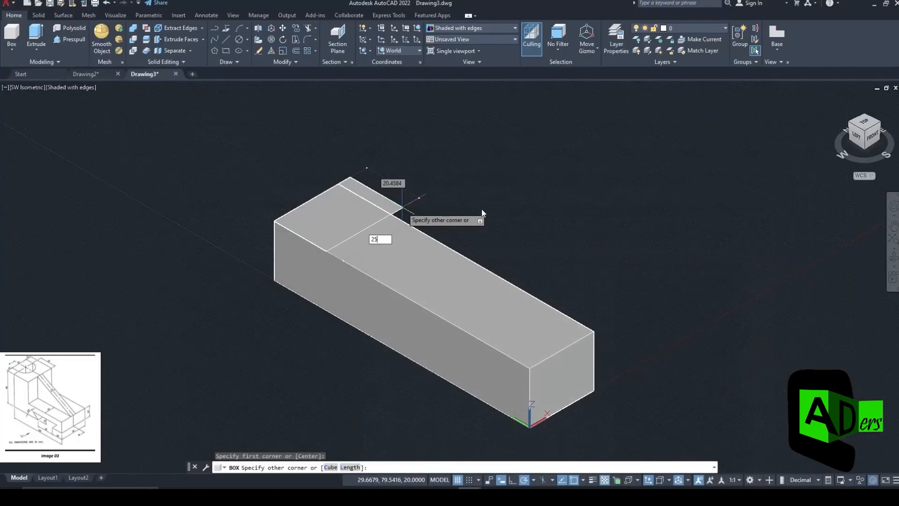
key(Tab)
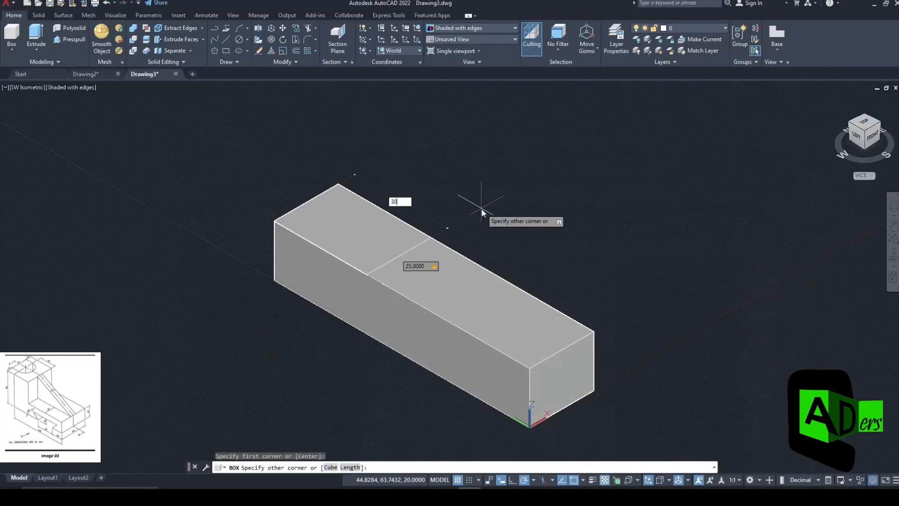
key(Return)
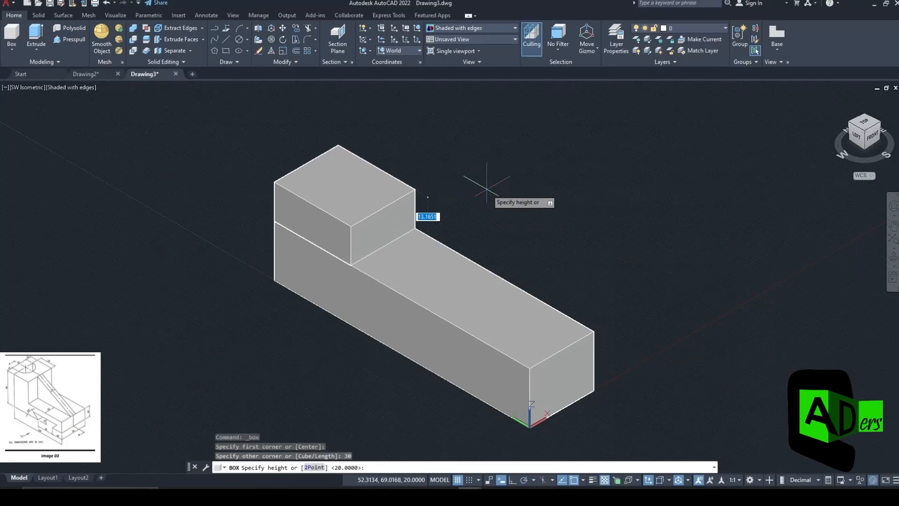
text(40)
key(Return)
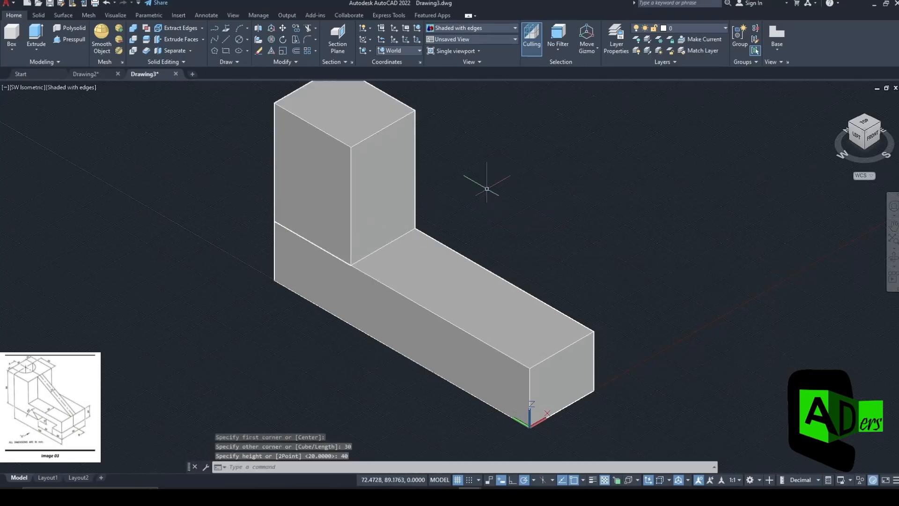
Draw a circle of diameter 30 centred on the rear inner corner of the upper block's top face
middle_drag(490, 192, 527, 274)
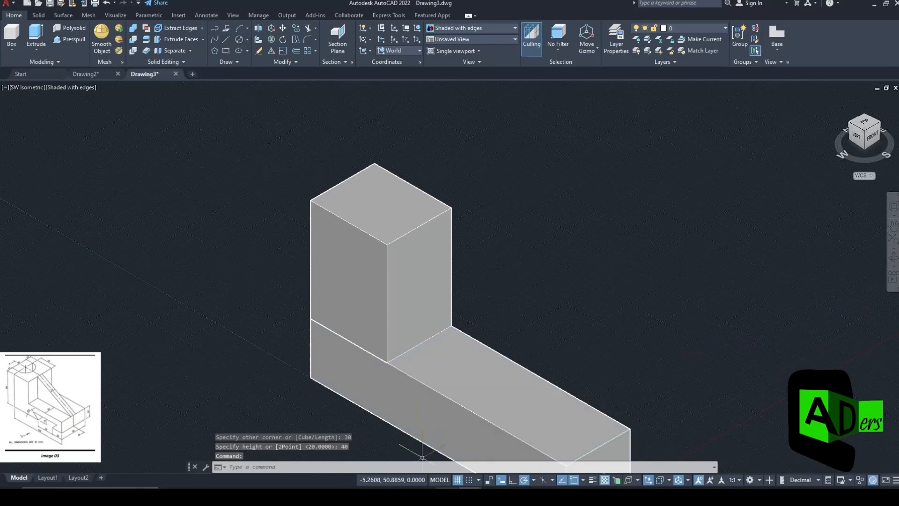
click(447, 487)
click(470, 487)
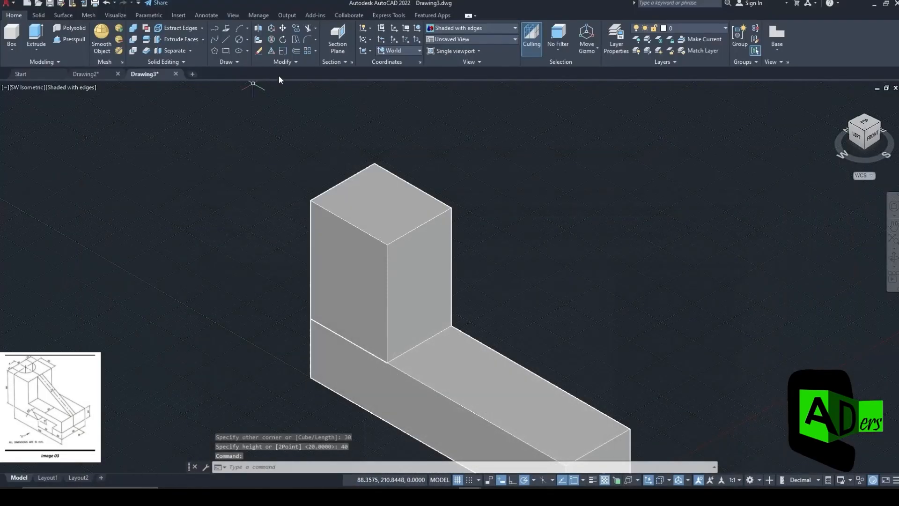
click(239, 40)
click(374, 164)
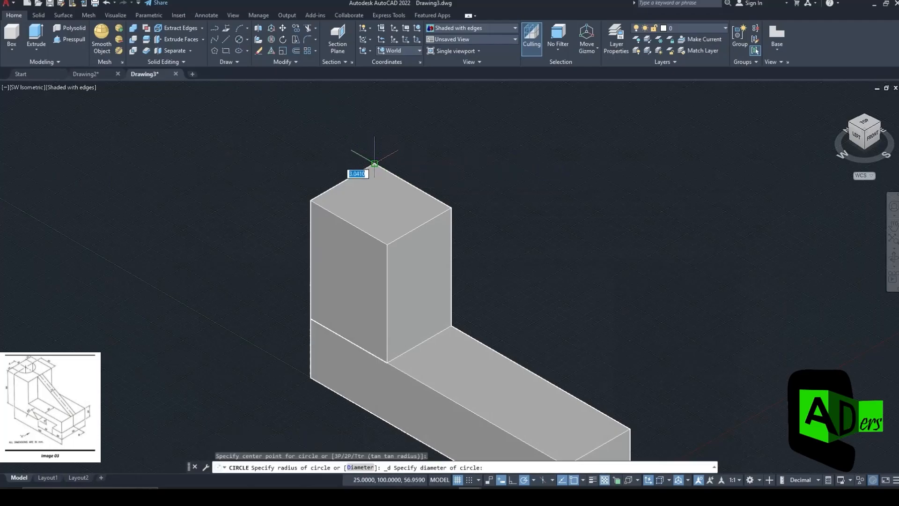
text(30)
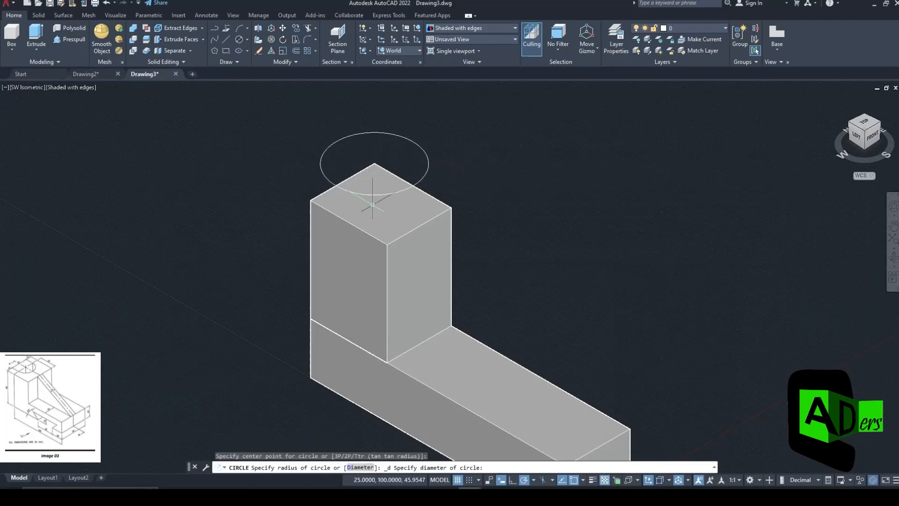
key(Return)
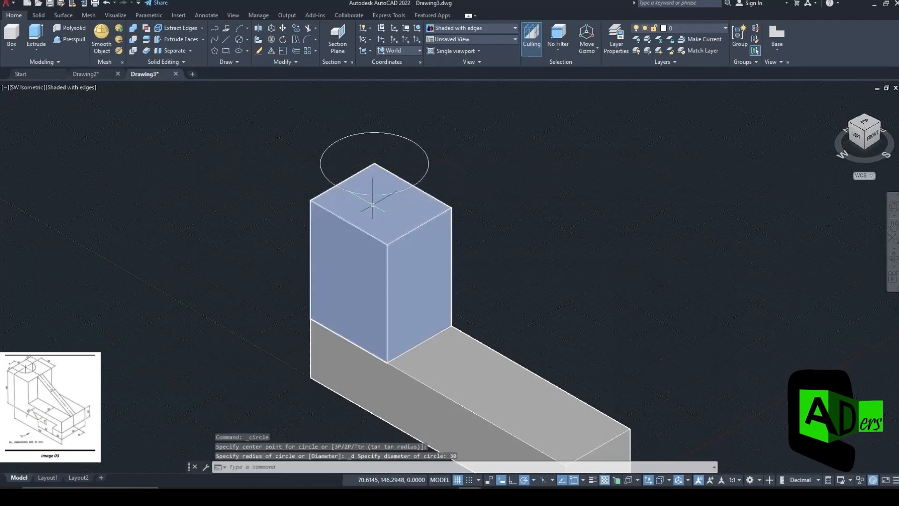
Presspull the circle area overlapping the upper block's top face downward to cut through the whole block
click(68, 40)
click(363, 181)
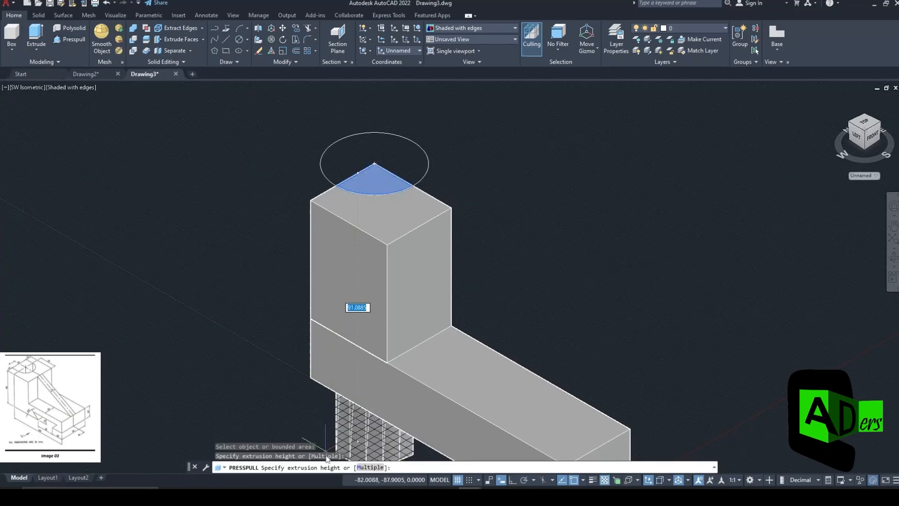
click(349, 431)
Align the UCS with the upper block's flat vertical face next to the circular cut
middle_drag(622, 347, 546, 289)
shift+middle_drag(535, 258, 429, 258)
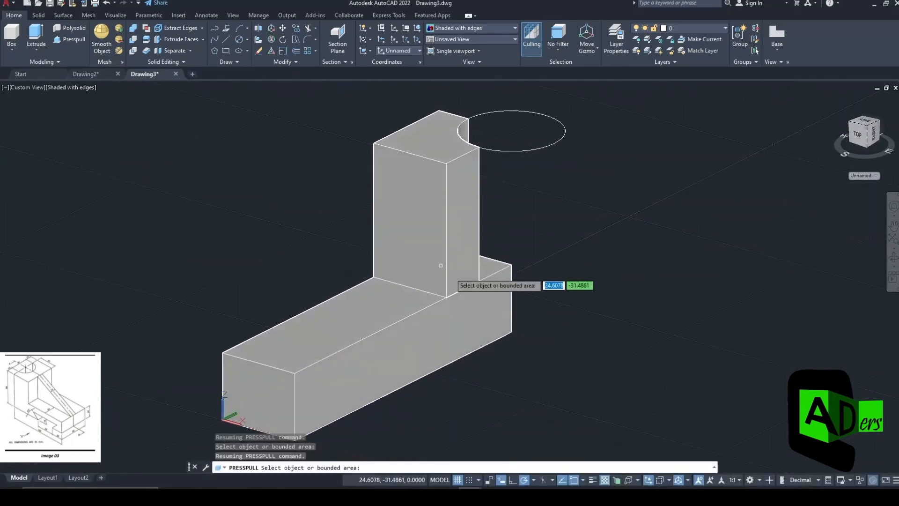
shift+middle_drag(492, 313, 464, 300)
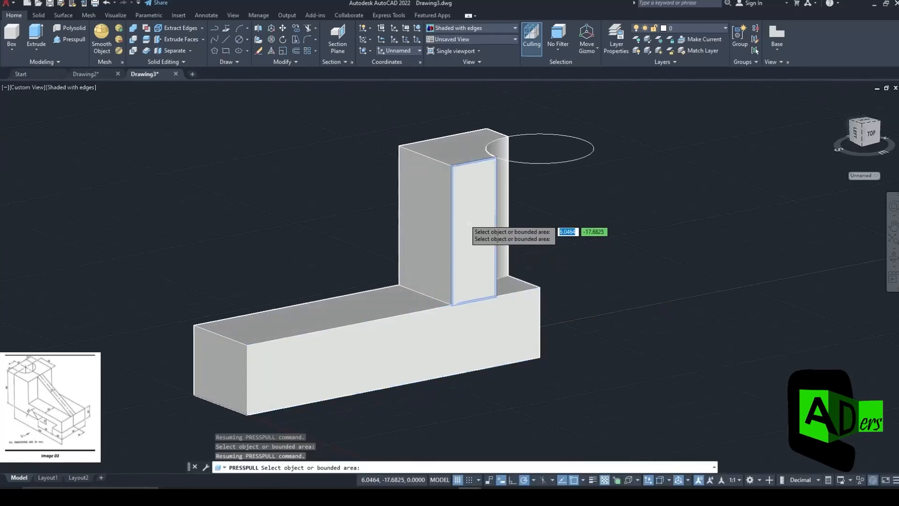
click(360, 50)
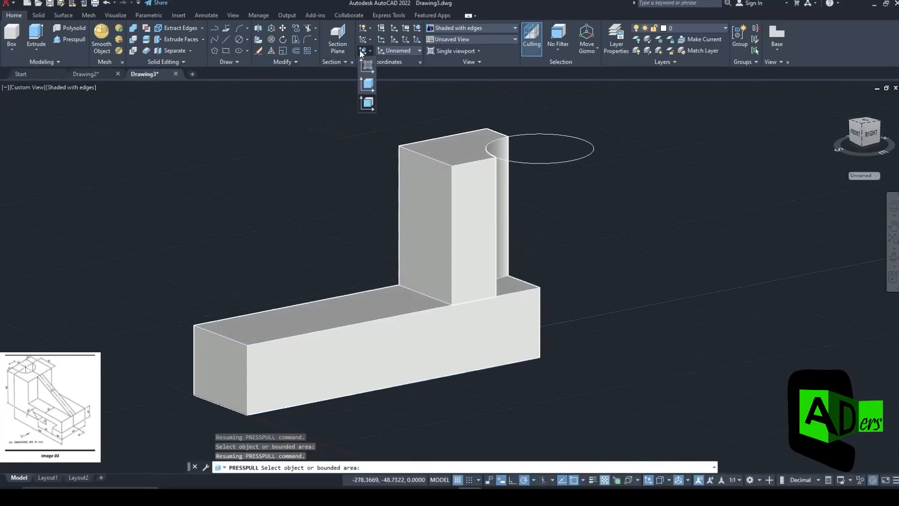
click(369, 104)
click(473, 259)
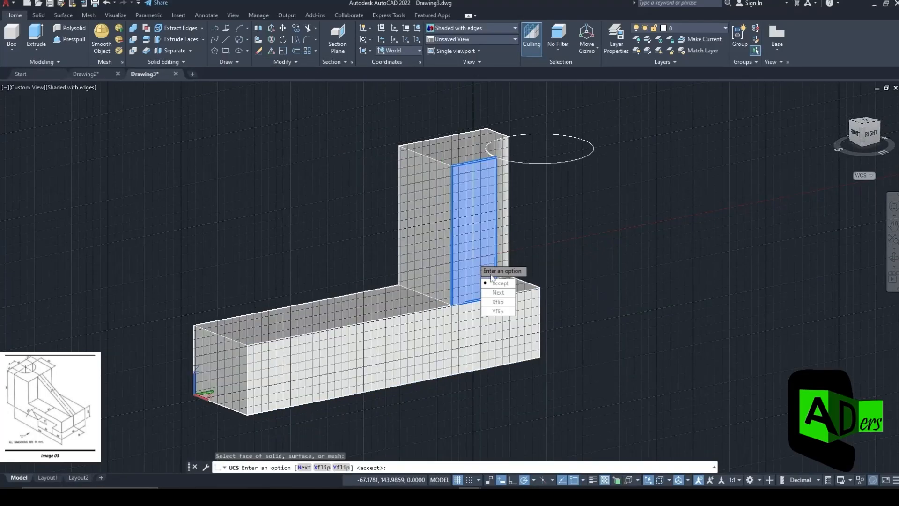
key(Return)
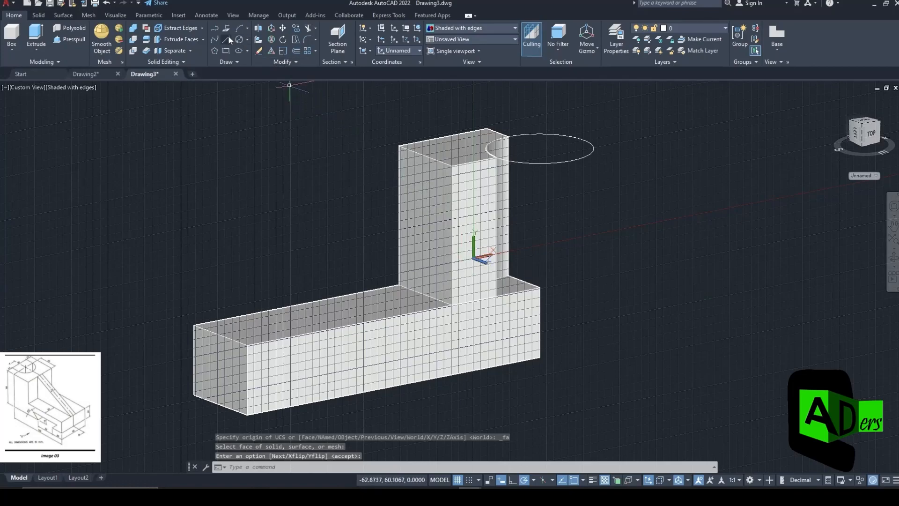
Draw the rib's triangular outline with lines joining the upper block's top corner, the base's end corner and the block's foot
click(215, 29)
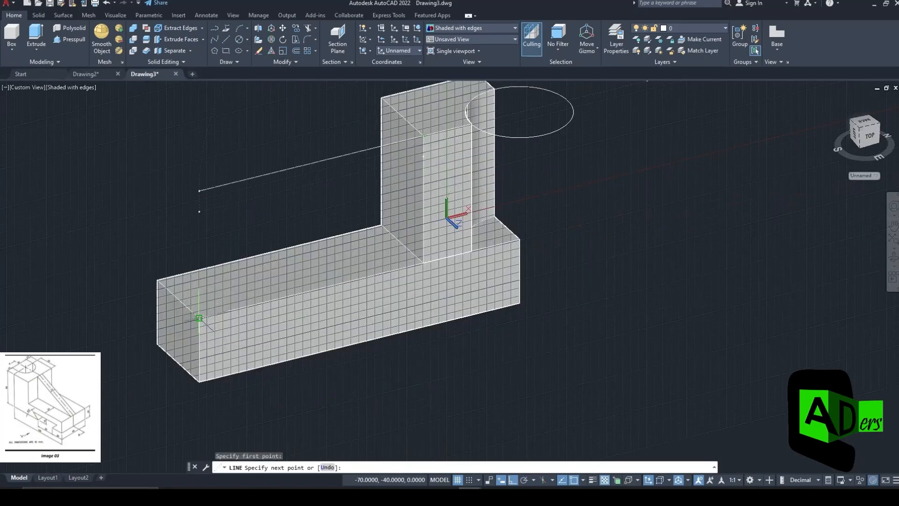
click(199, 318)
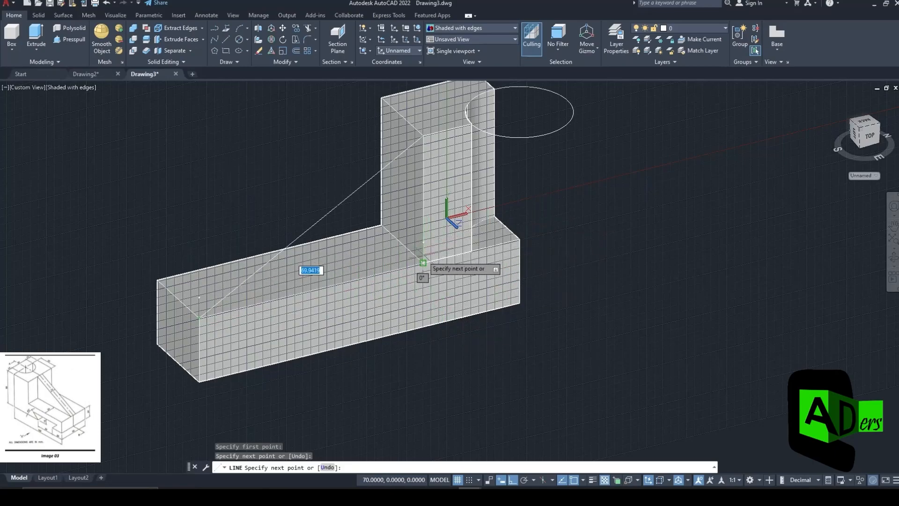
click(423, 262)
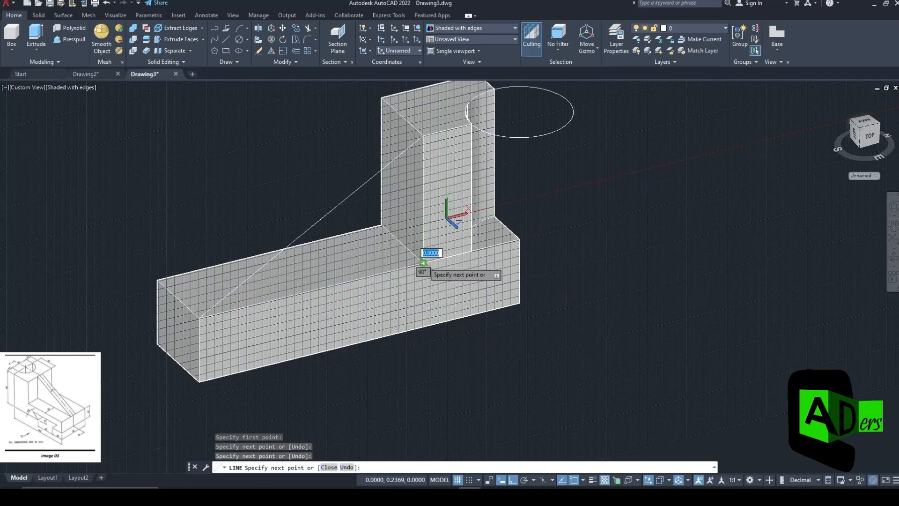
click(423, 135)
key(Escape)
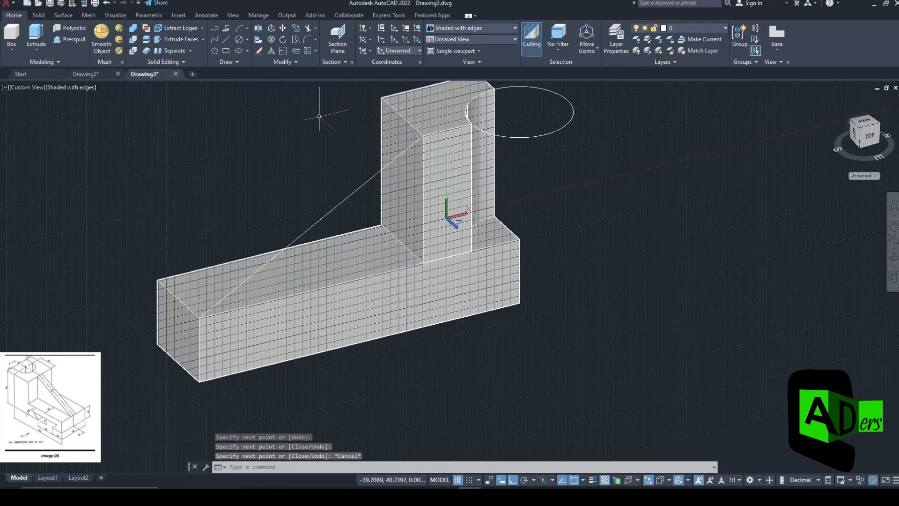
Switch to the 2D Wireframe visual style and join the rib's three outline lines into one closed polyline
click(330, 209)
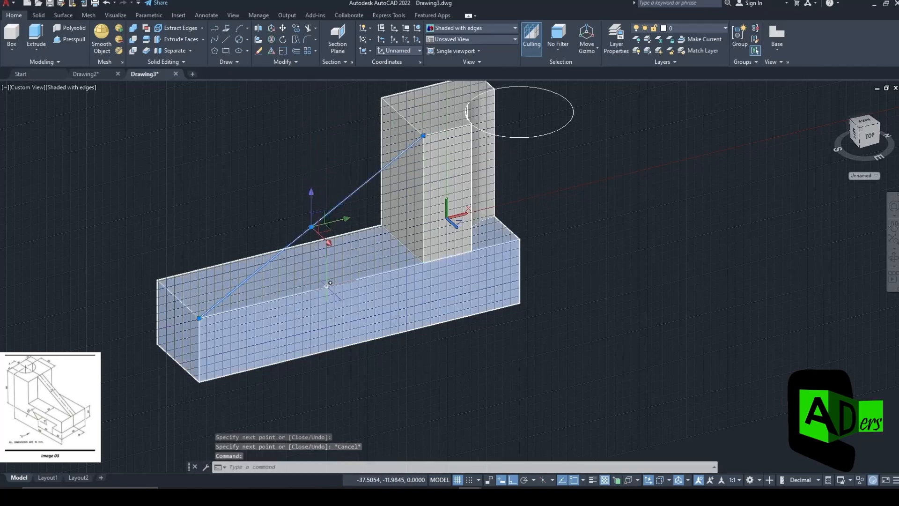
key(Escape)
click(77, 87)
click(103, 106)
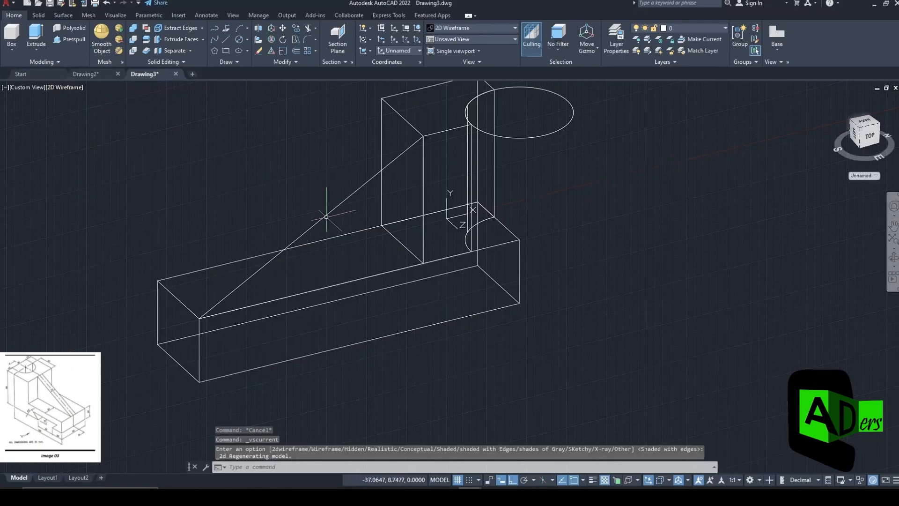
click(348, 281)
click(423, 207)
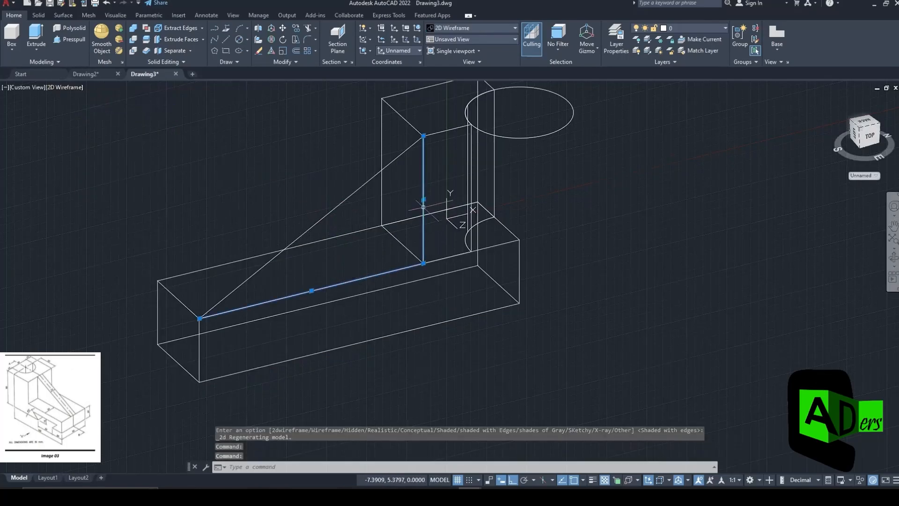
click(377, 172)
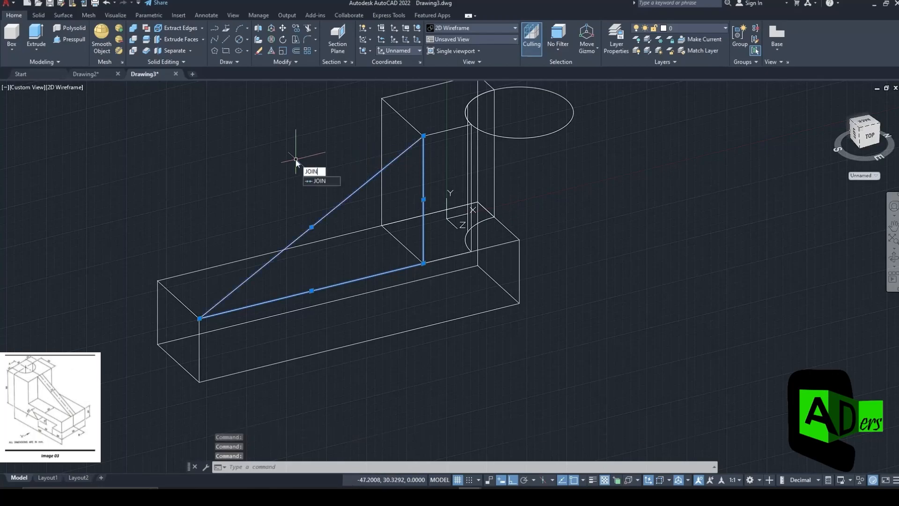
key(Return)
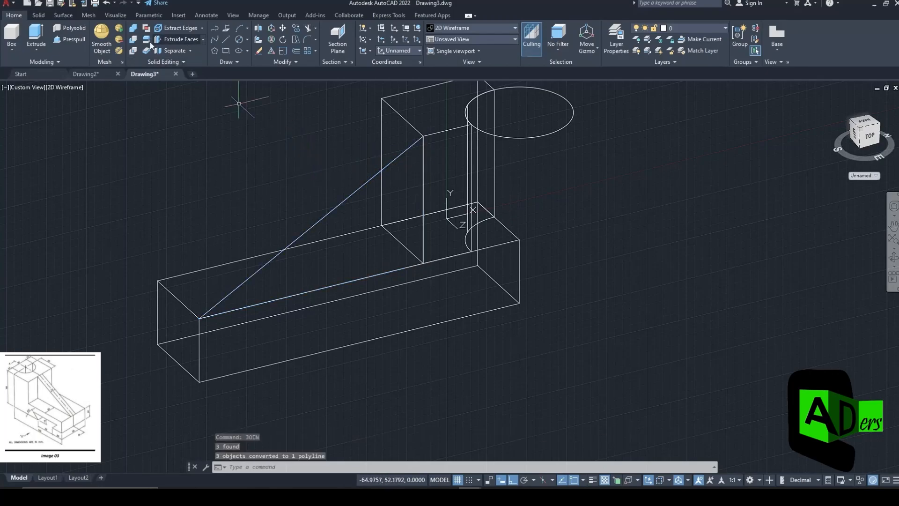
Extrude the joined triangular outline 5 mm to form the half-thickness rib
click(36, 33)
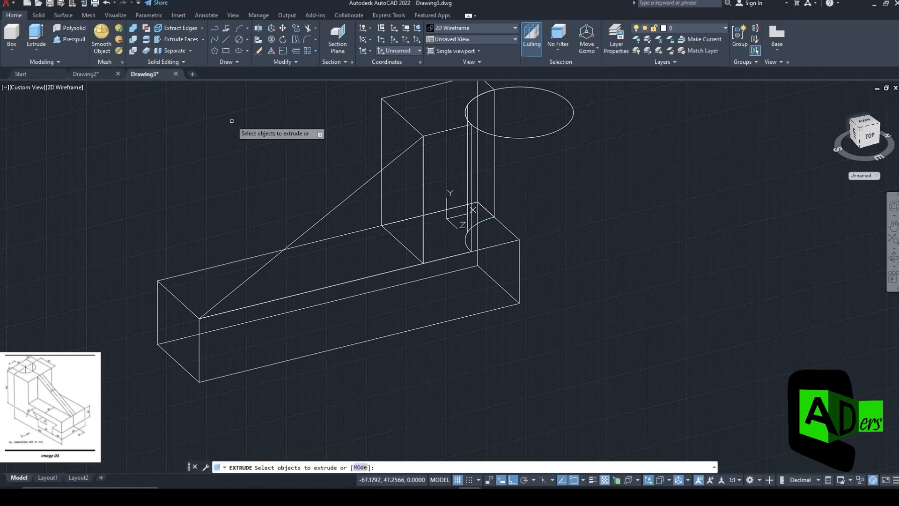
click(333, 209)
key(Return)
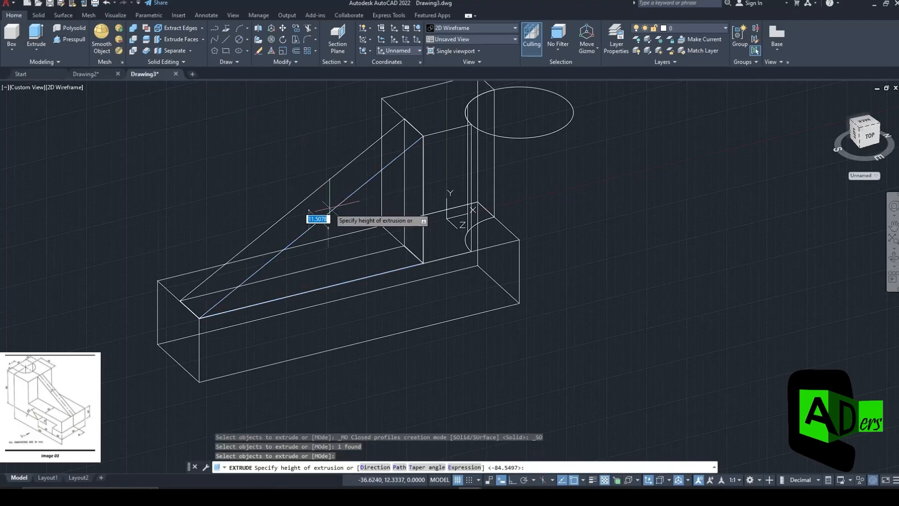
text(5)
key(Return)
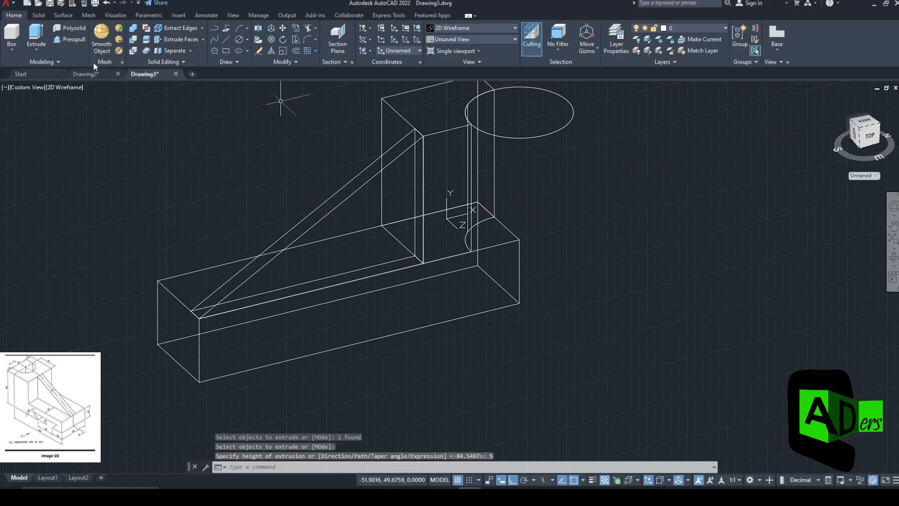
Display the bracket model in the Shaded with edges visual style
click(66, 87)
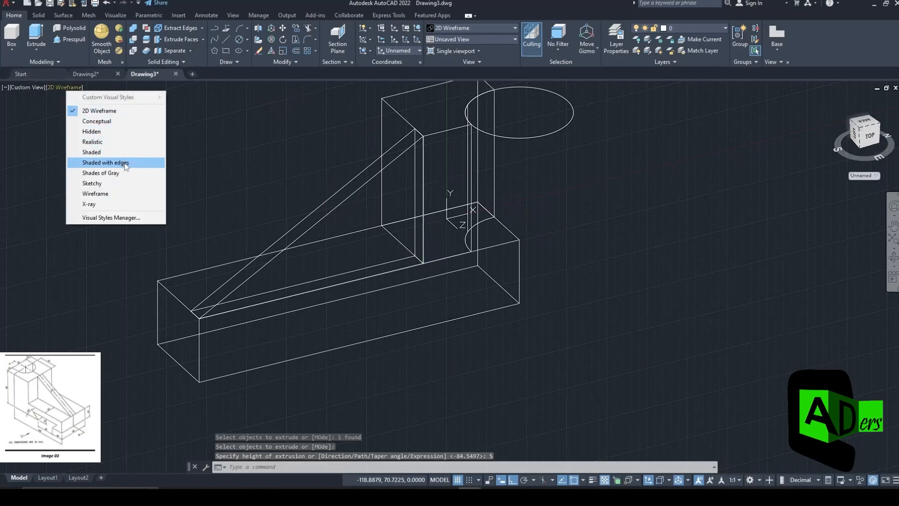
click(105, 162)
shift+middle_drag(269, 236, 270, 228)
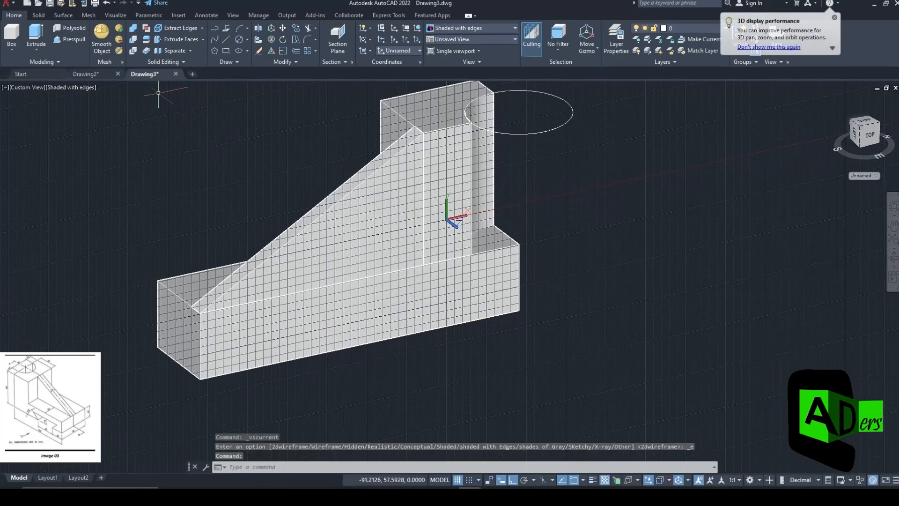
Check the Image 03 dimensions and start a line tracked 20 mm along the base's bottom edge from its end corner
click(226, 40)
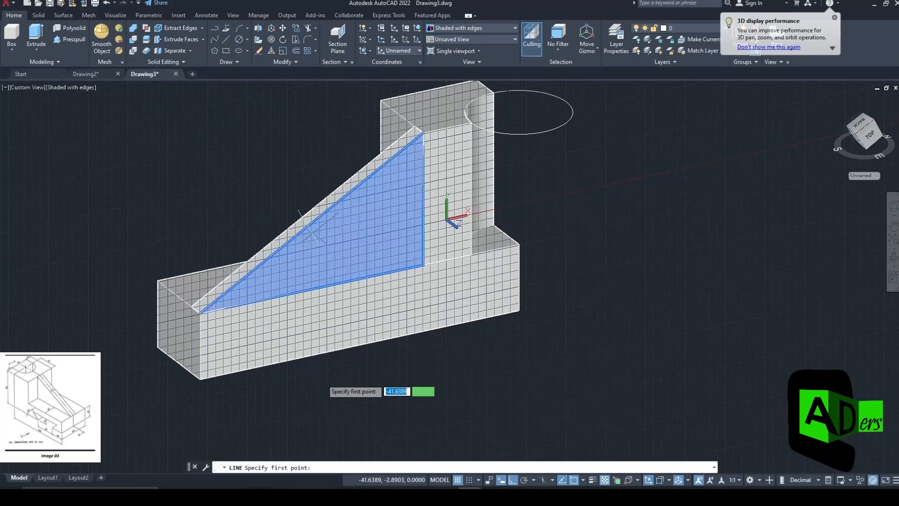
click(447, 488)
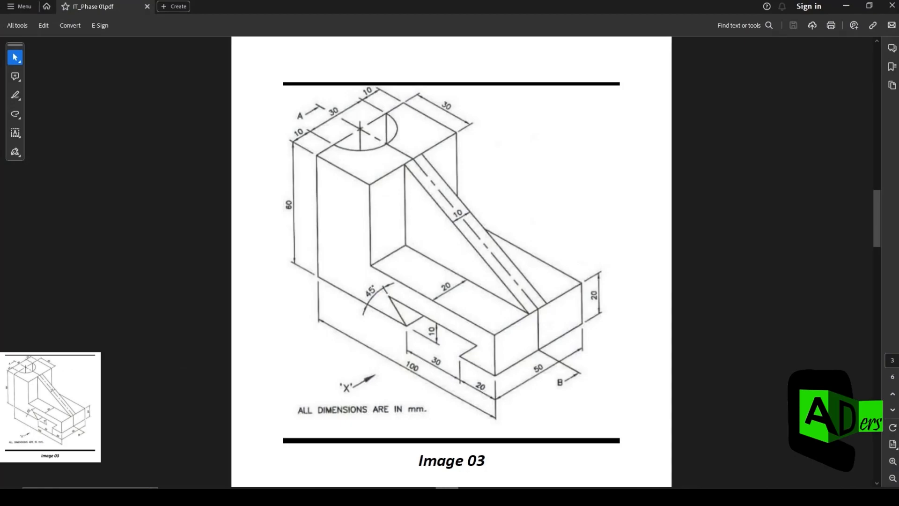
click(469, 488)
middle_drag(315, 371, 415, 362)
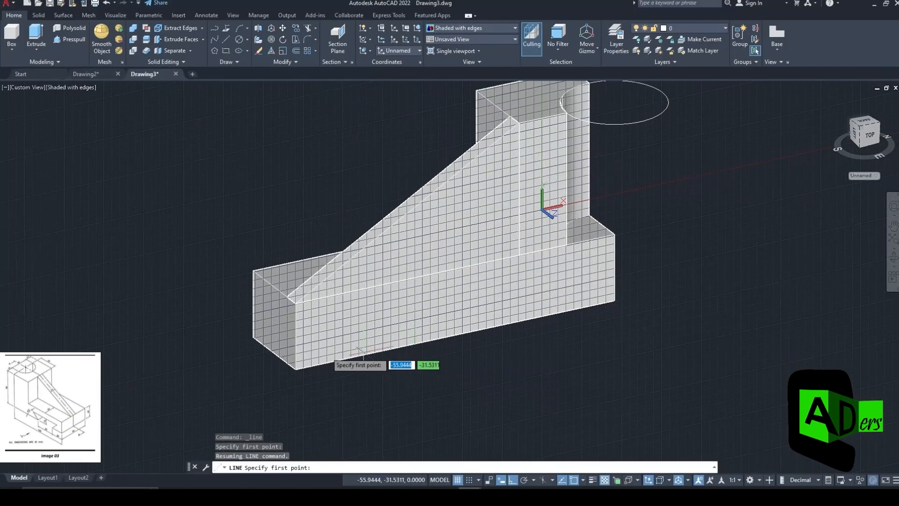
text(tk)
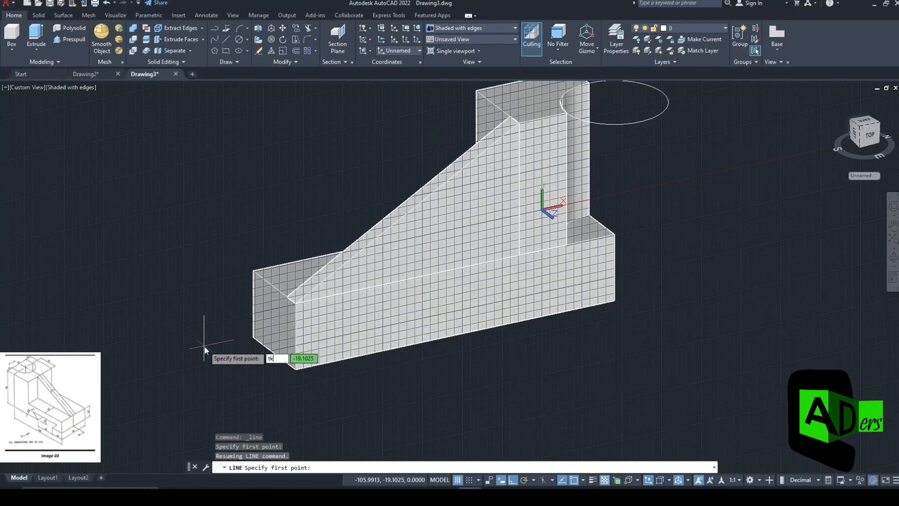
key(Return)
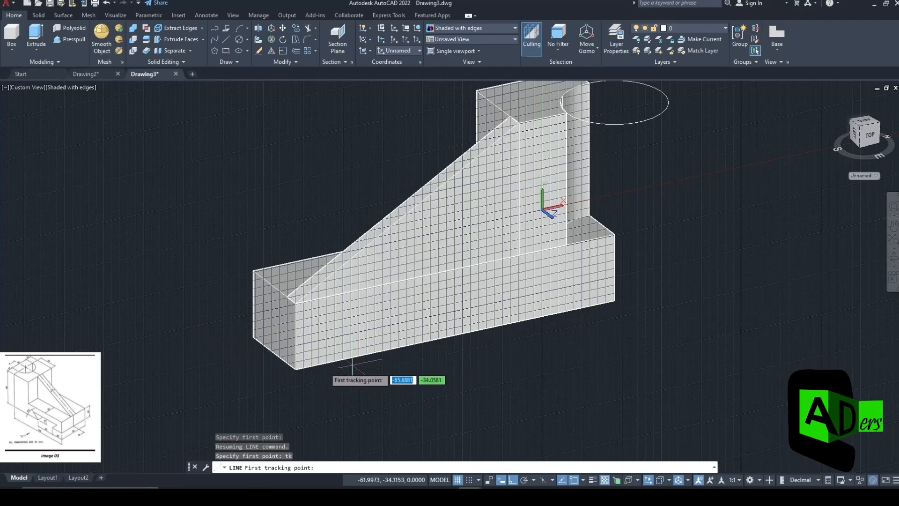
scroll(312, 361, down, 2)
scroll(309, 362, up, 6)
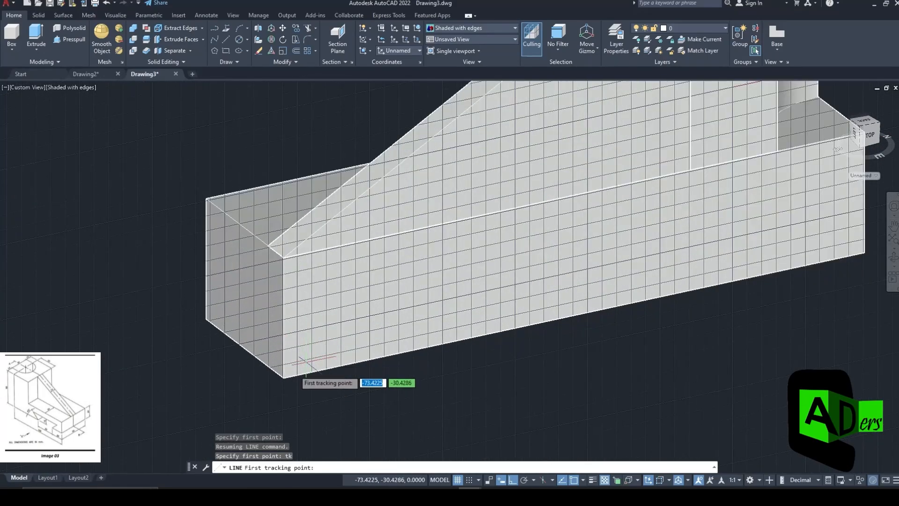
click(283, 376)
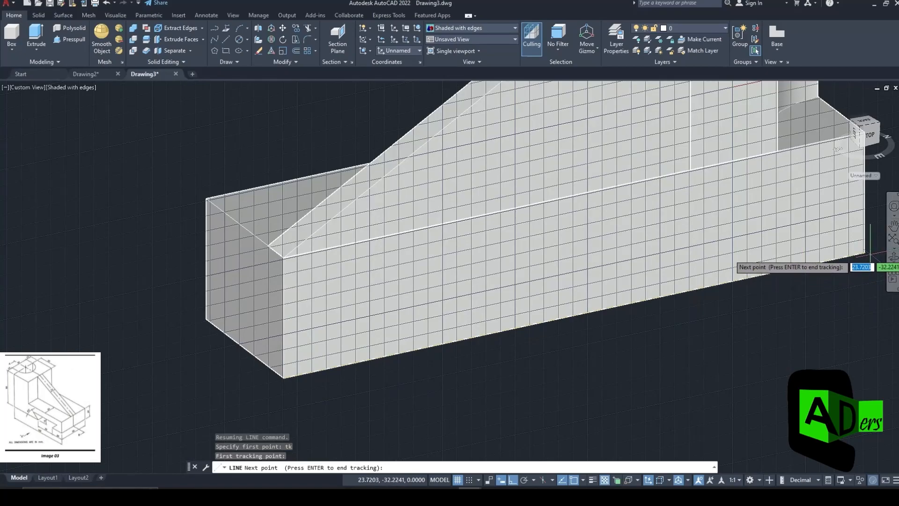
text(20)
key(Return)
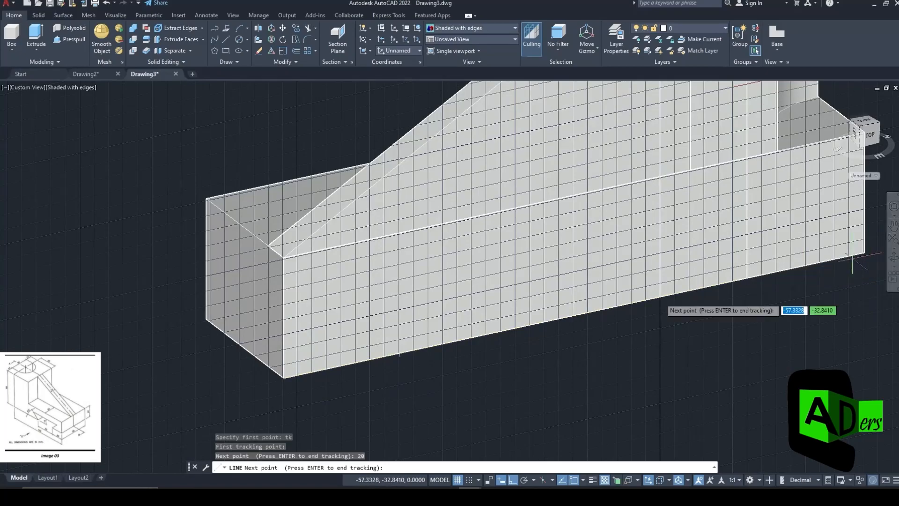
click(524, 479)
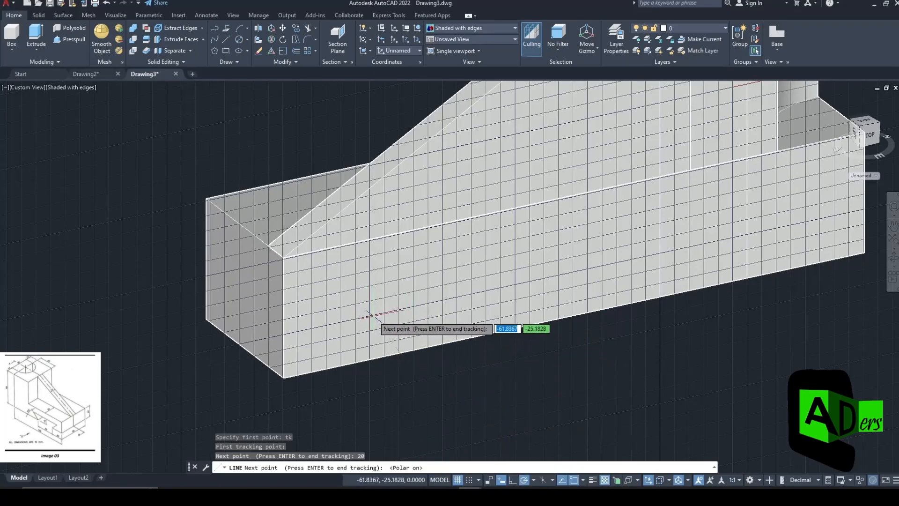
key(Return)
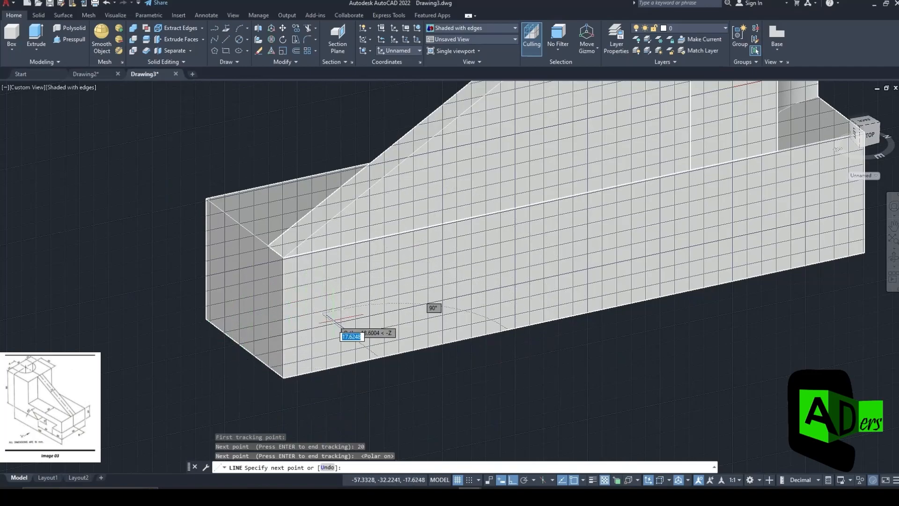
Draw the slot's slanted guide line from that bottom-edge point at 135°, about 93 mm long
shift+middle_drag(361, 368, 291, 314)
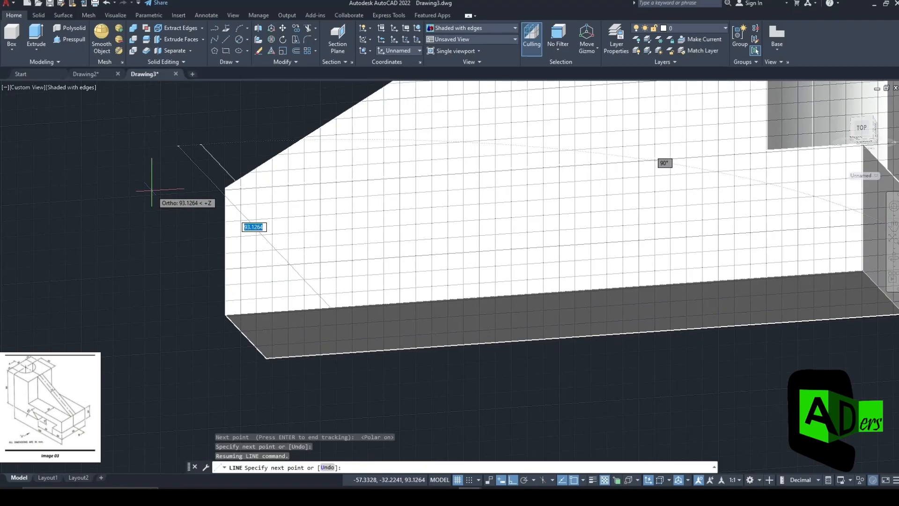
key(Tab)
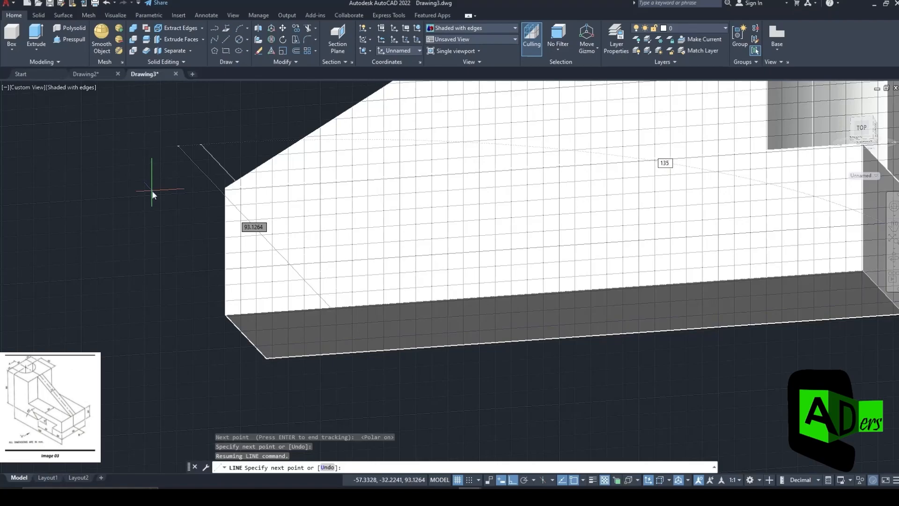
key(Return)
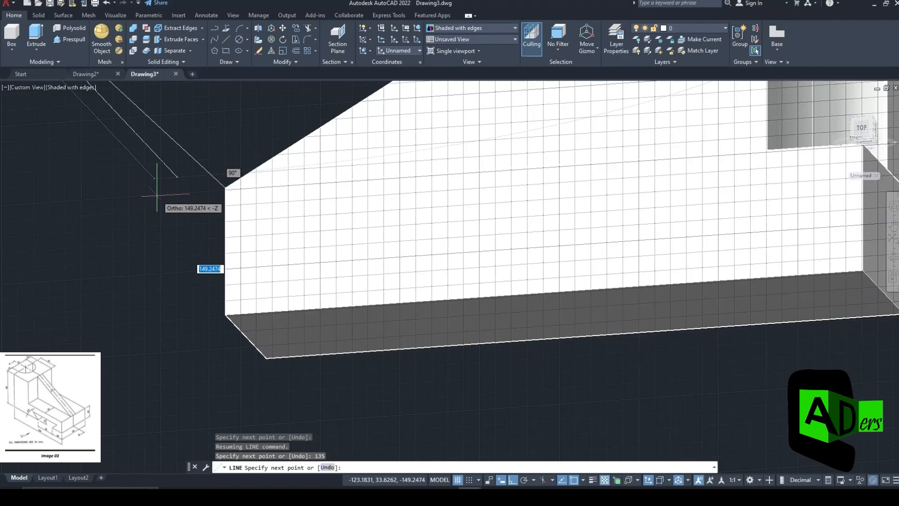
shift+middle_drag(169, 278, 415, 361)
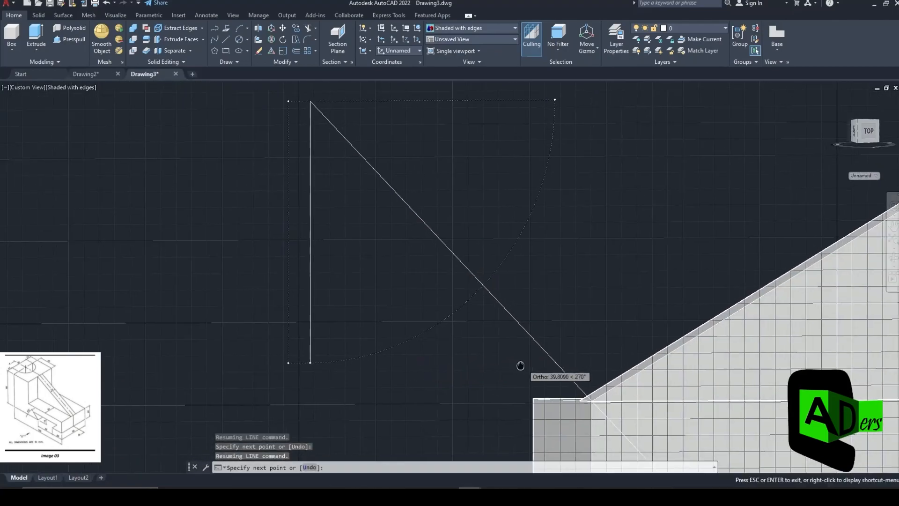
scroll(474, 249, up, 4)
key(Escape)
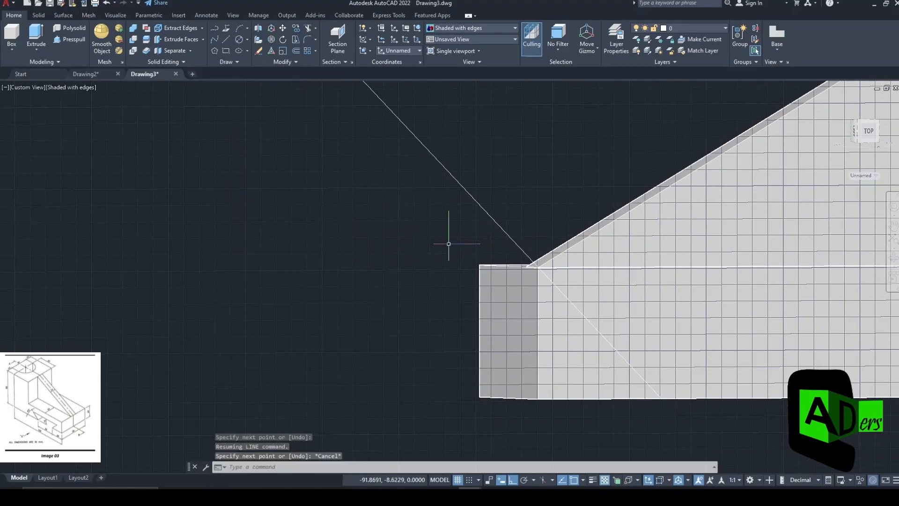
middle_drag(539, 293, 420, 293)
shift+middle_drag(589, 309, 510, 312)
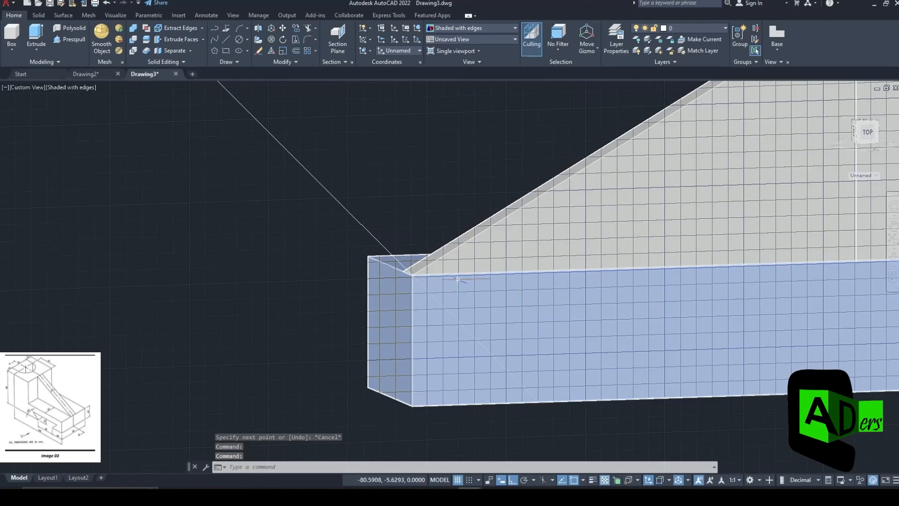
click(226, 39)
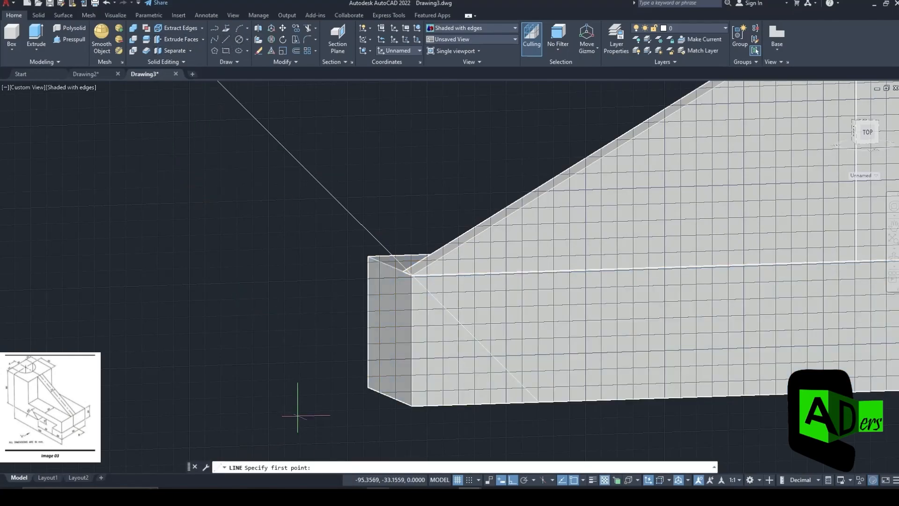
click(447, 494)
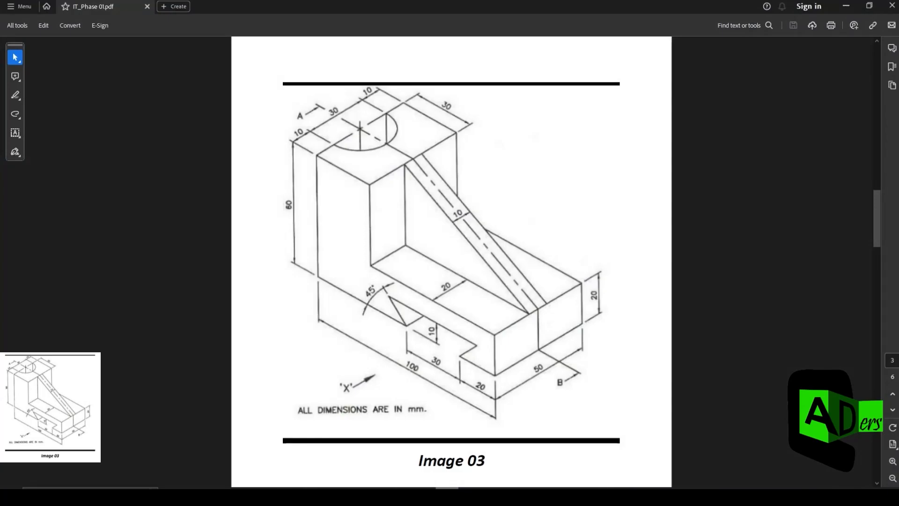
key(alt+Tab)
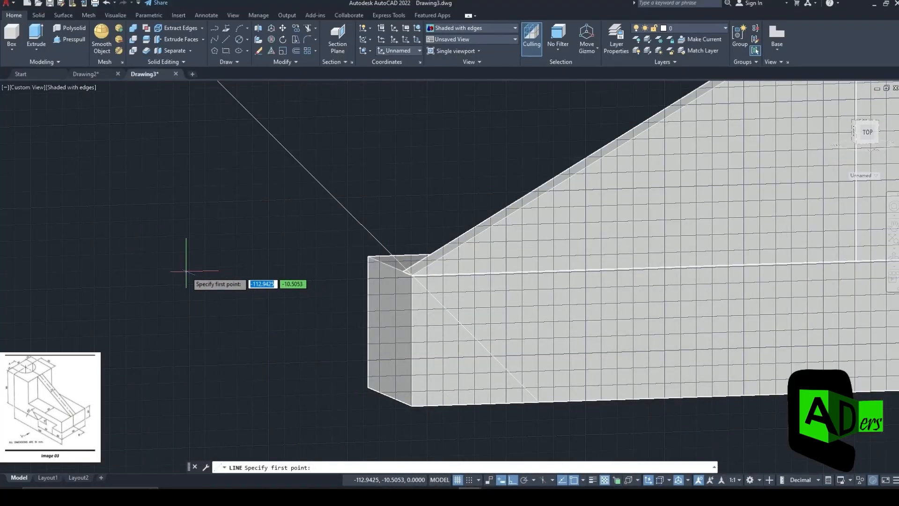
text(tk)
key(Return)
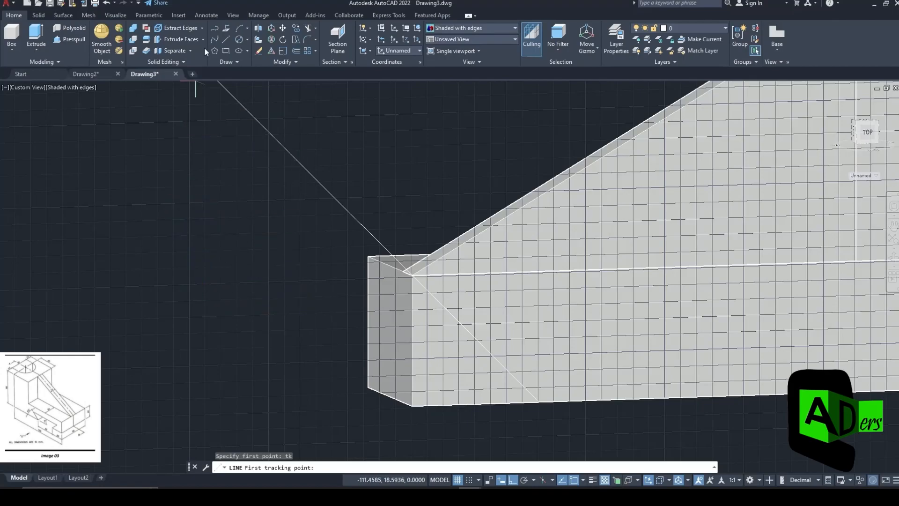
click(226, 40)
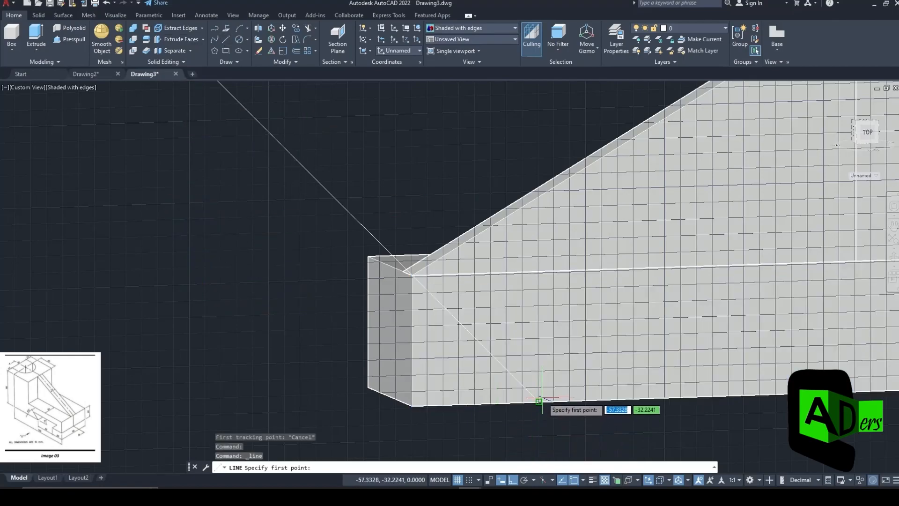
key(Escape)
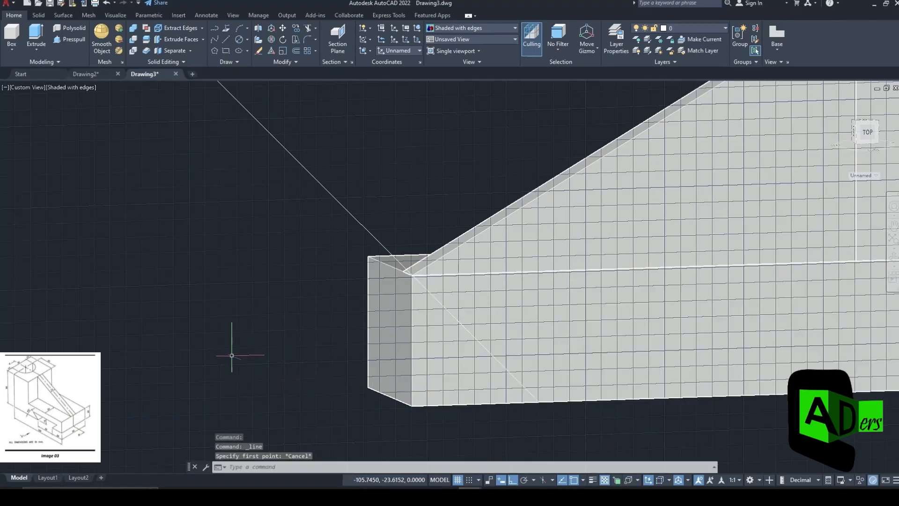
Start a line tracked 30 mm along the base's bottom edge from the lower end of the first slanted guide line
click(224, 40)
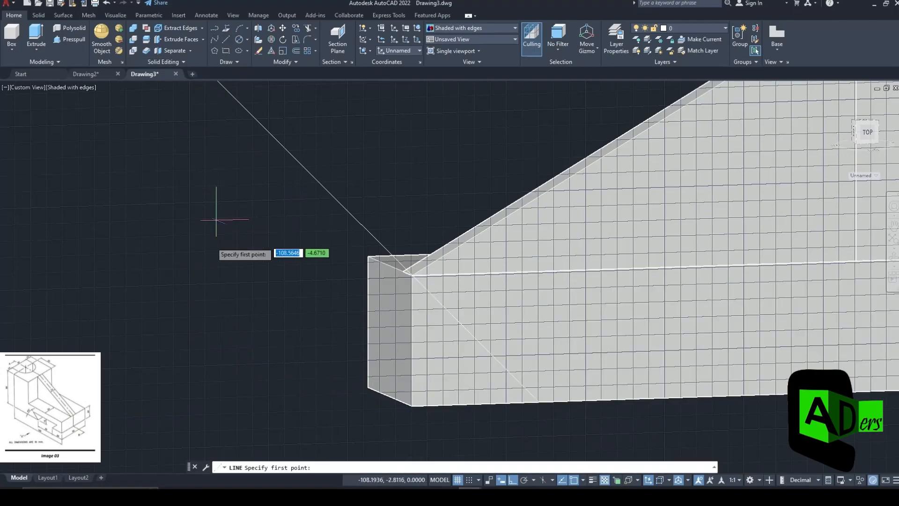
text(tk)
key(Return)
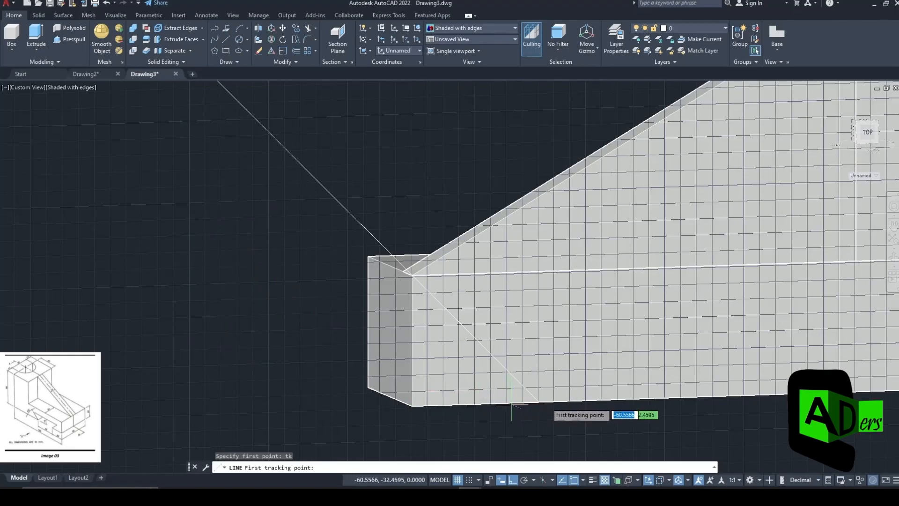
click(539, 401)
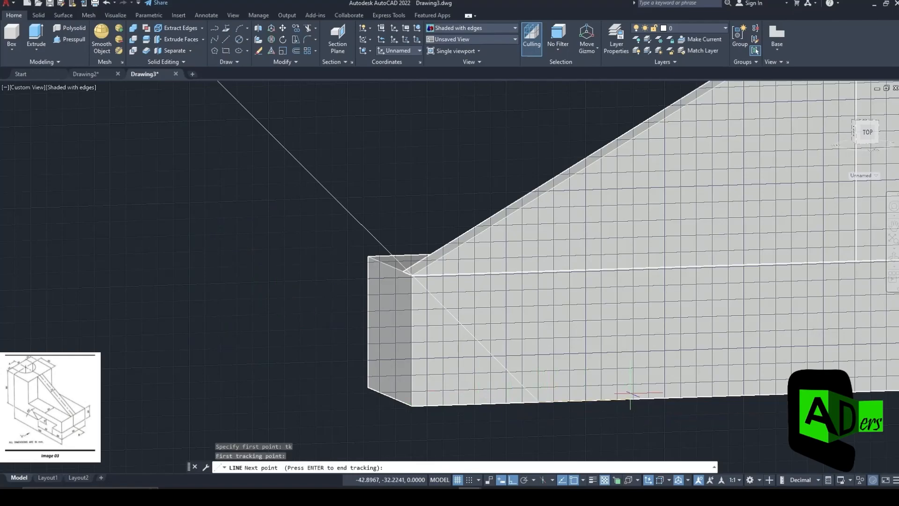
middle_drag(631, 393, 363, 383)
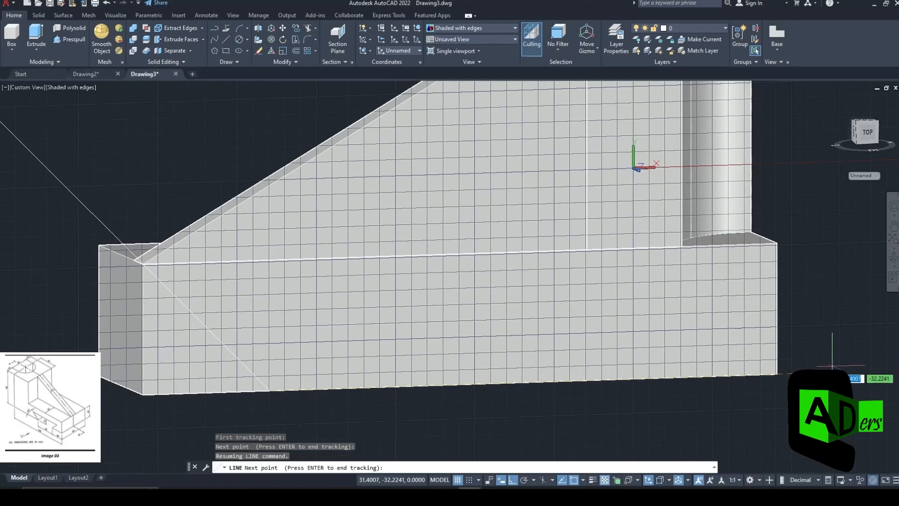
text(30)
key(Return)
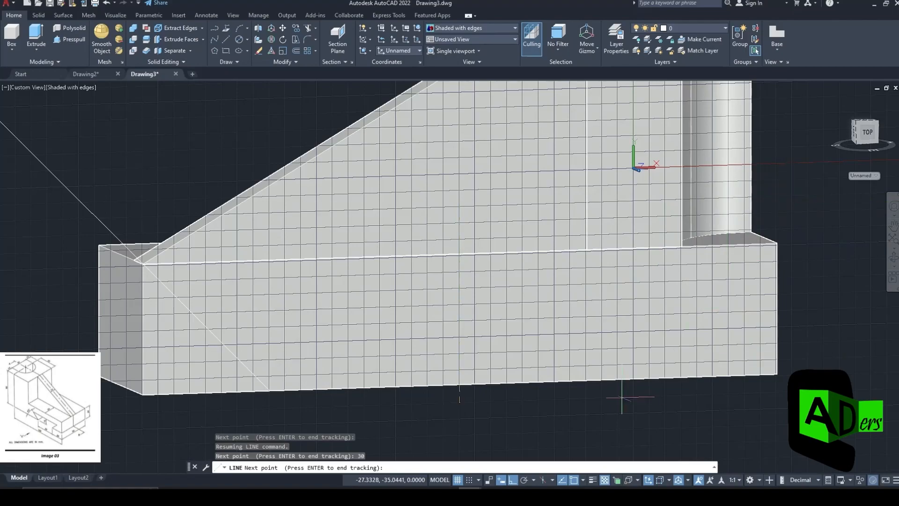
With polar tracking on, draw the slot's second slanted guide line from that bottom-edge point at 45°, about 53 mm long
click(524, 480)
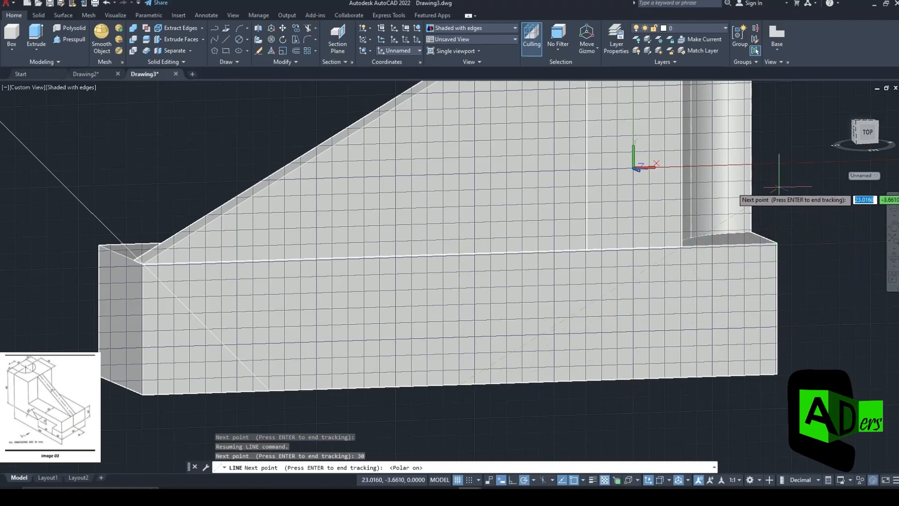
key(Return)
key(F8)
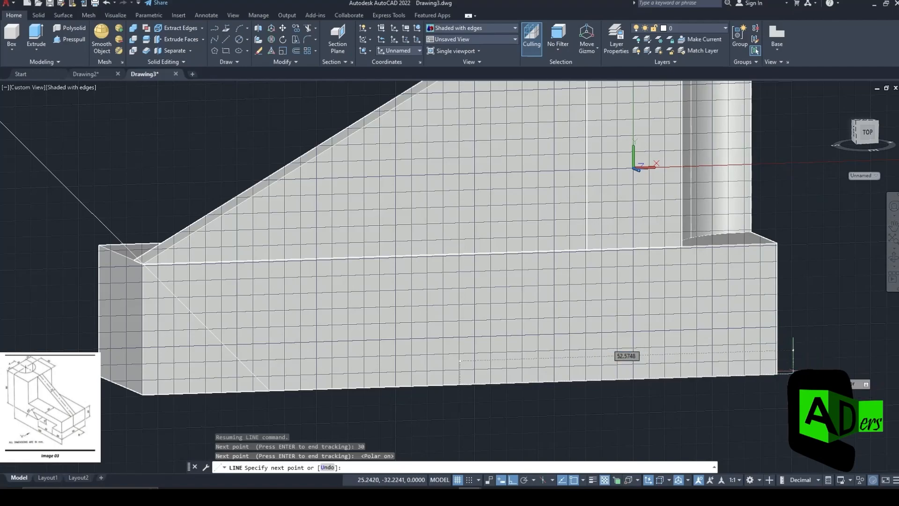
text(45)
key(Return)
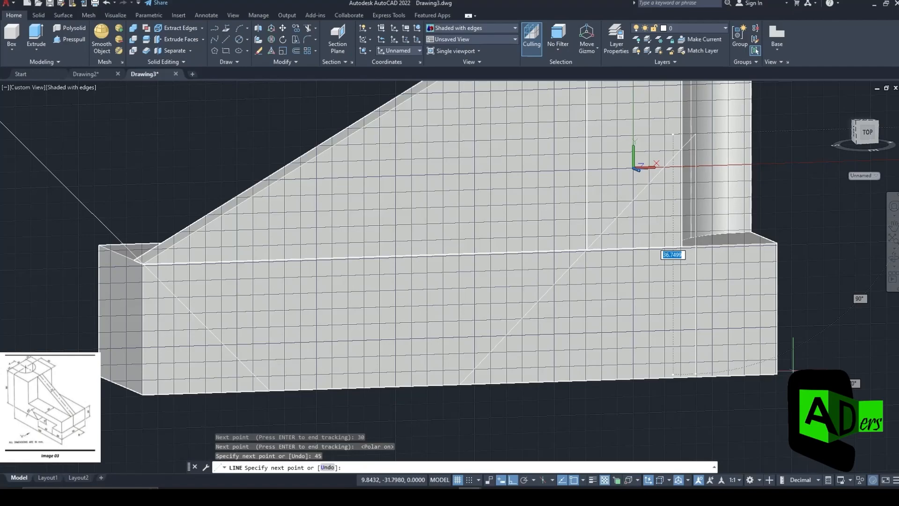
key(Escape)
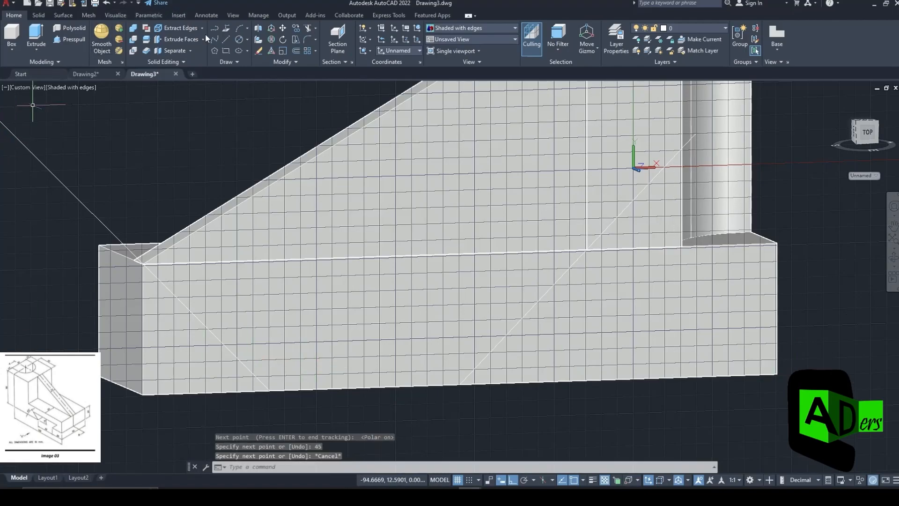
click(226, 40)
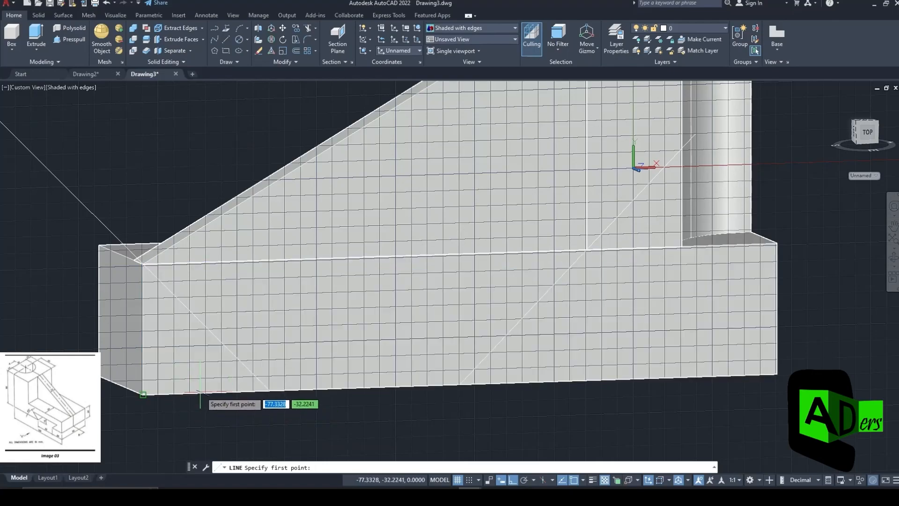
click(142, 394)
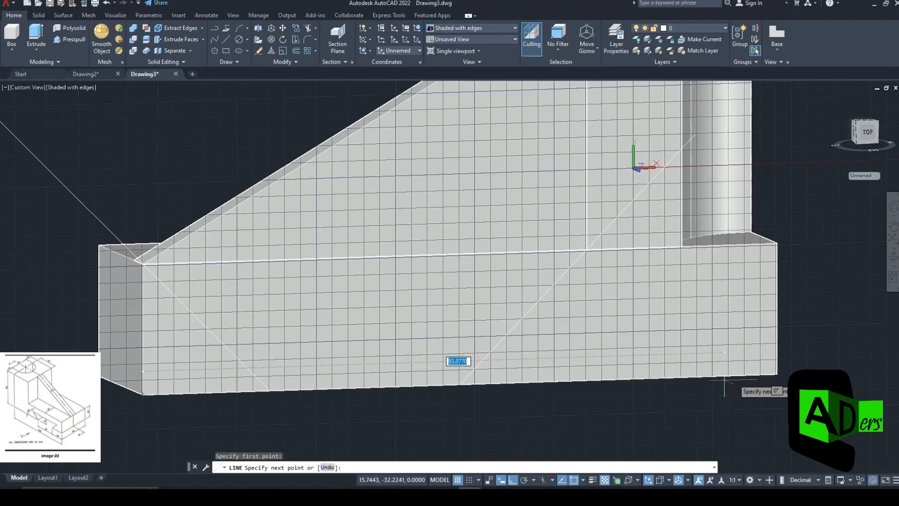
key(Escape)
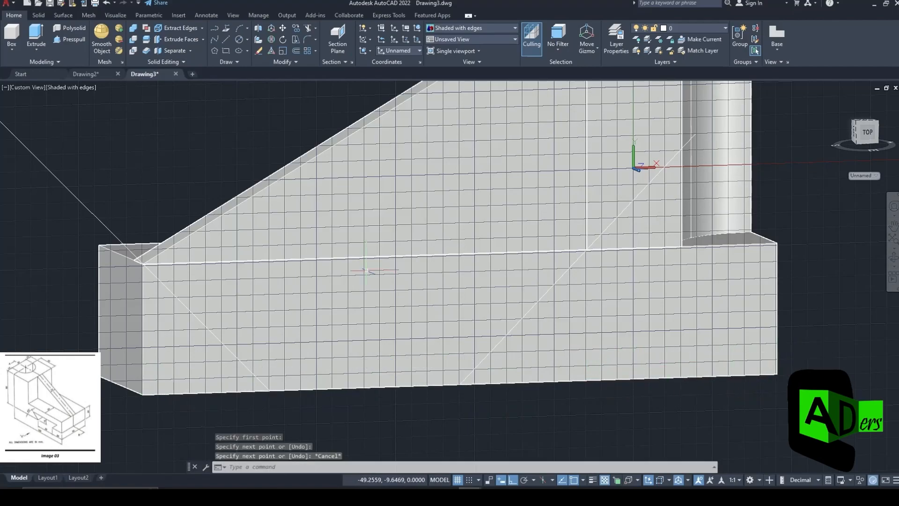
Display the model in 2D Wireframe and offset the base face's bottom edge line 10 mm upward
click(57, 87)
click(78, 111)
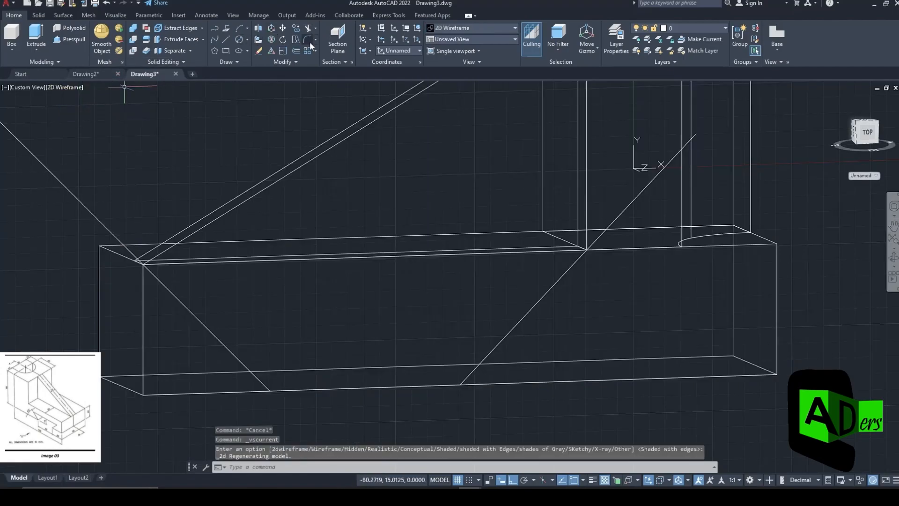
click(294, 52)
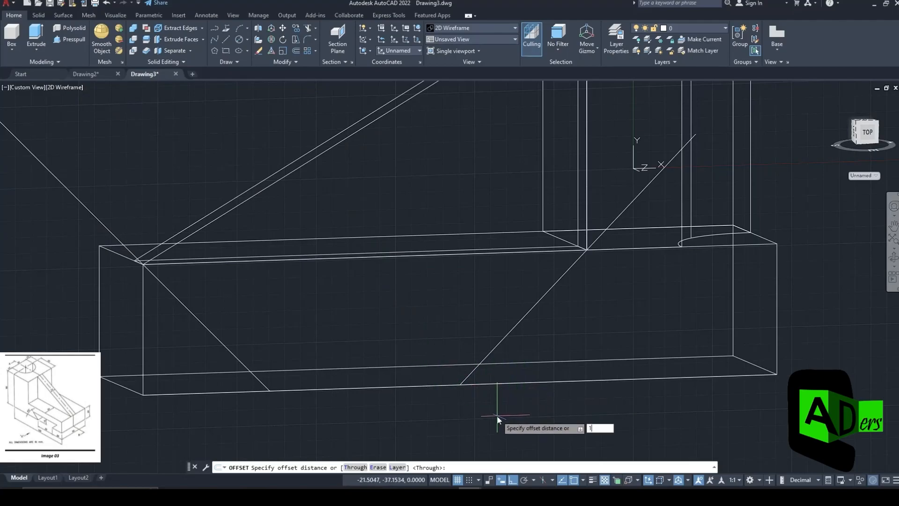
key(Return)
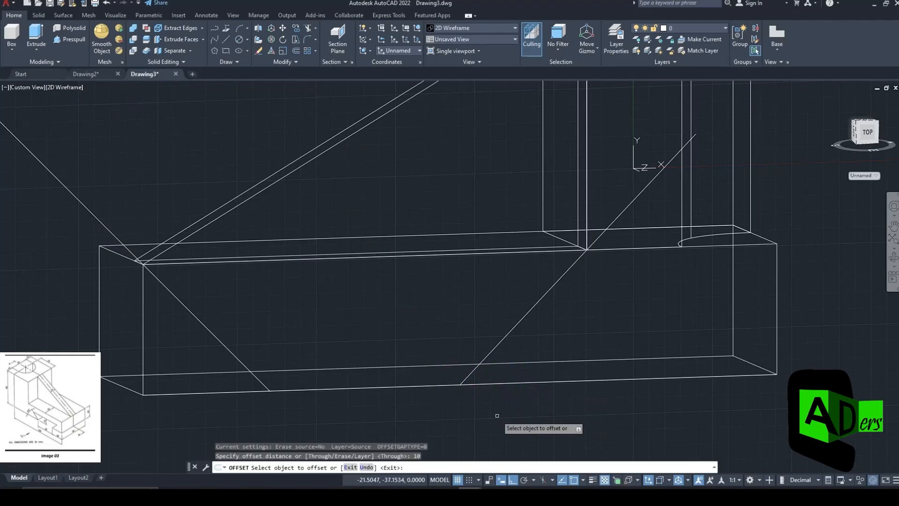
click(441, 385)
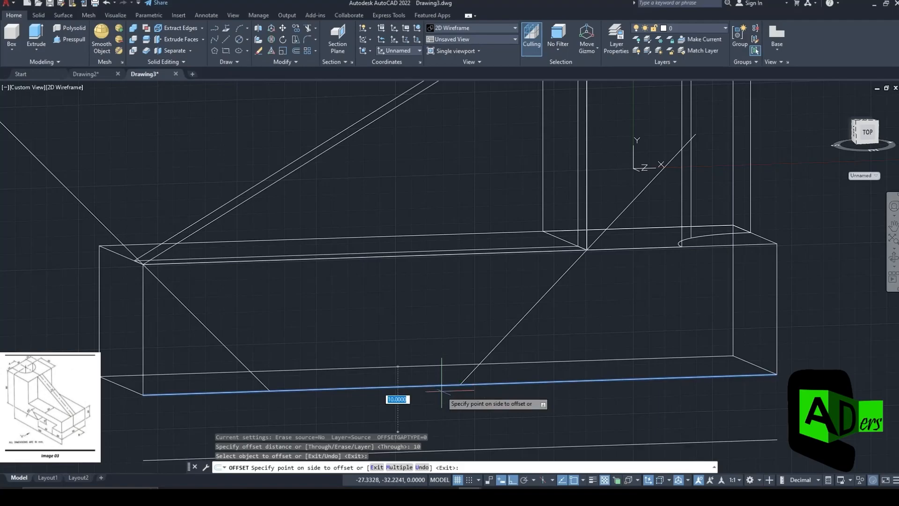
click(424, 359)
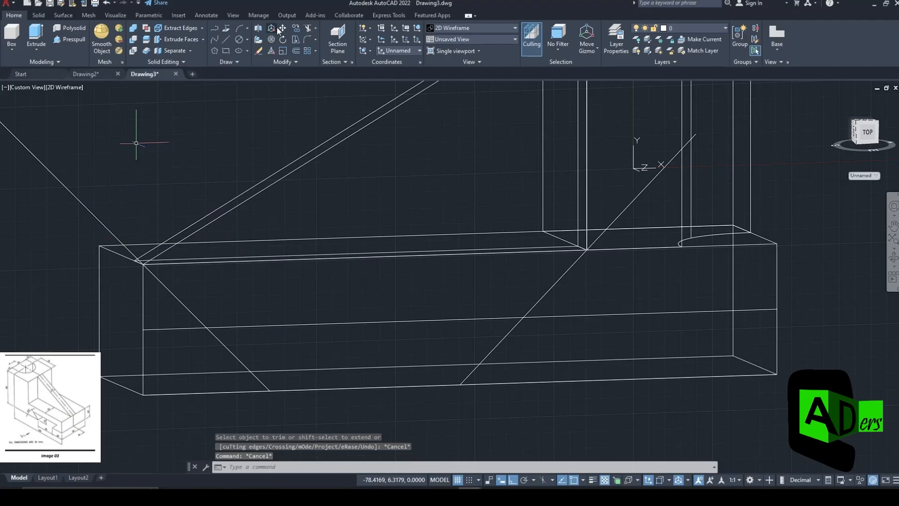
Trace the closed trapezoidal slot outline with lines through the guide lines' intersections with the offset line and their lower ends on the bottom edge
click(228, 41)
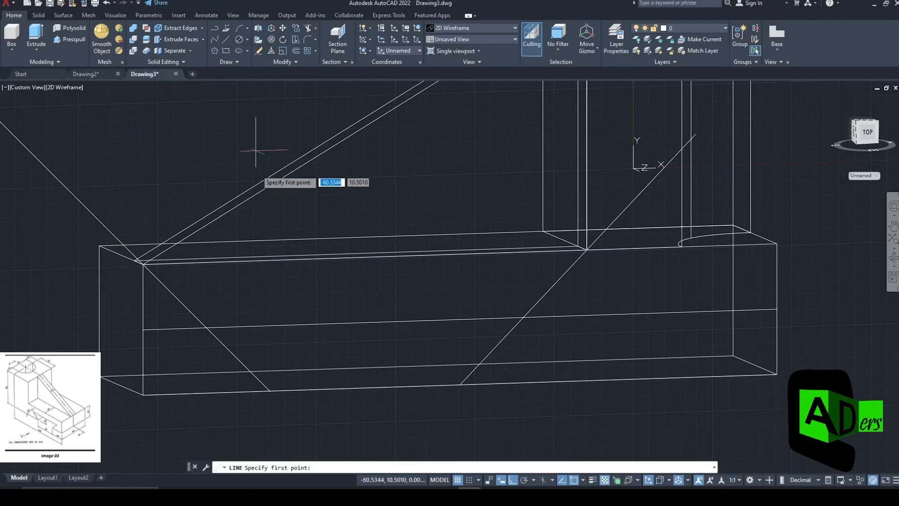
click(270, 390)
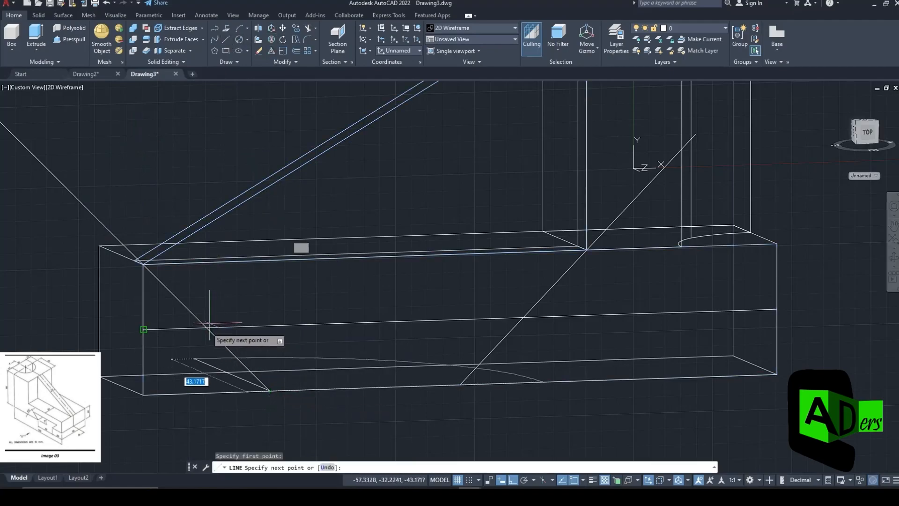
click(523, 482)
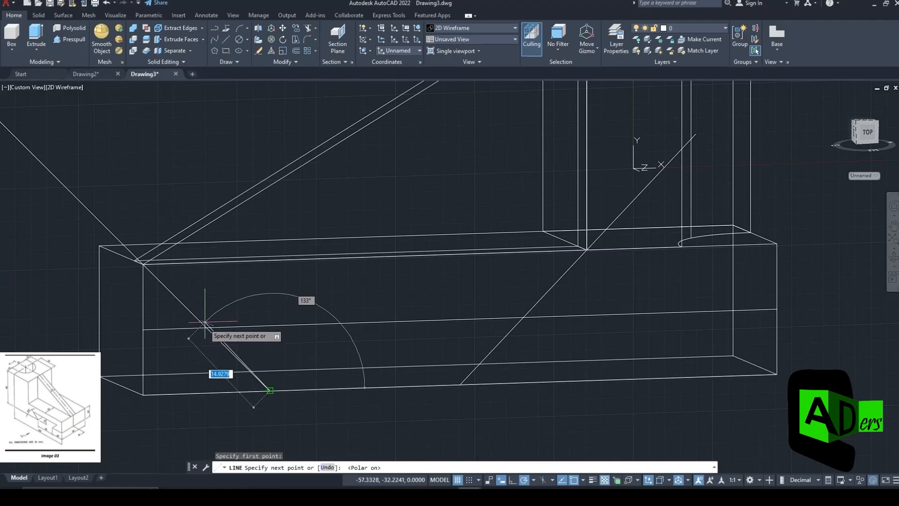
click(583, 479)
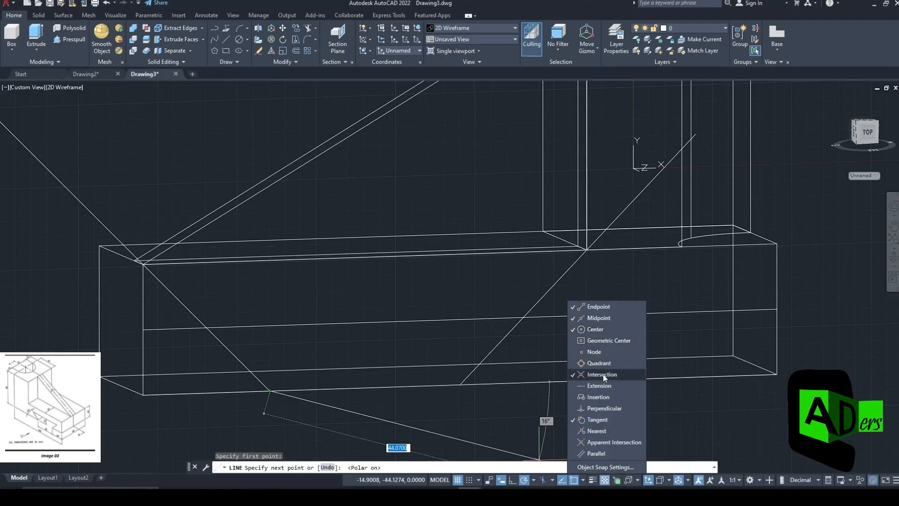
click(455, 365)
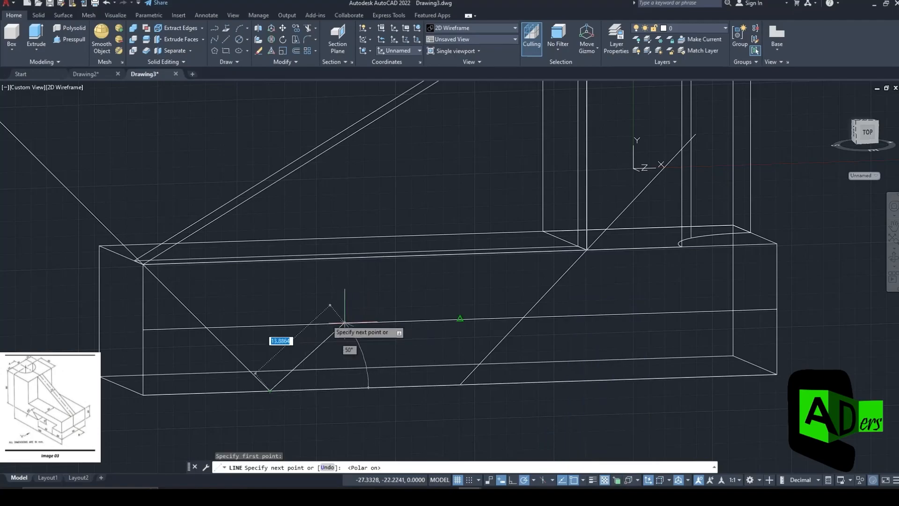
click(207, 327)
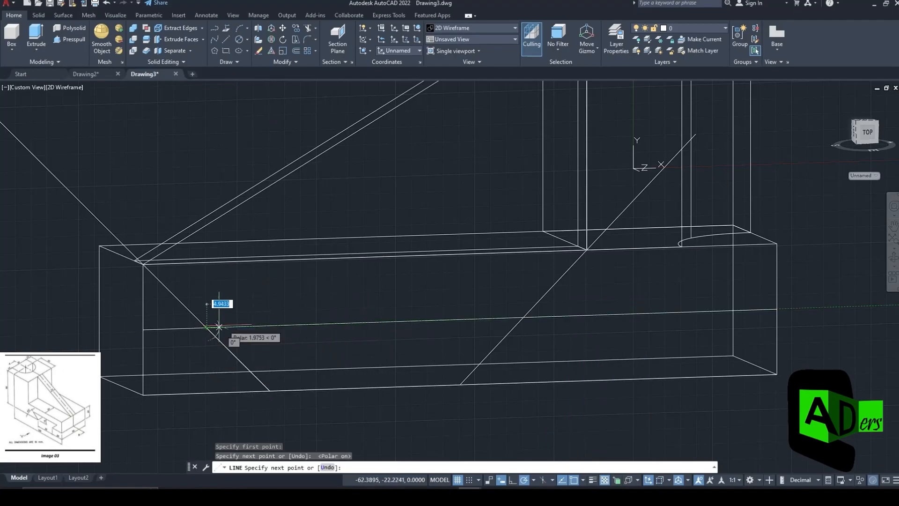
click(524, 317)
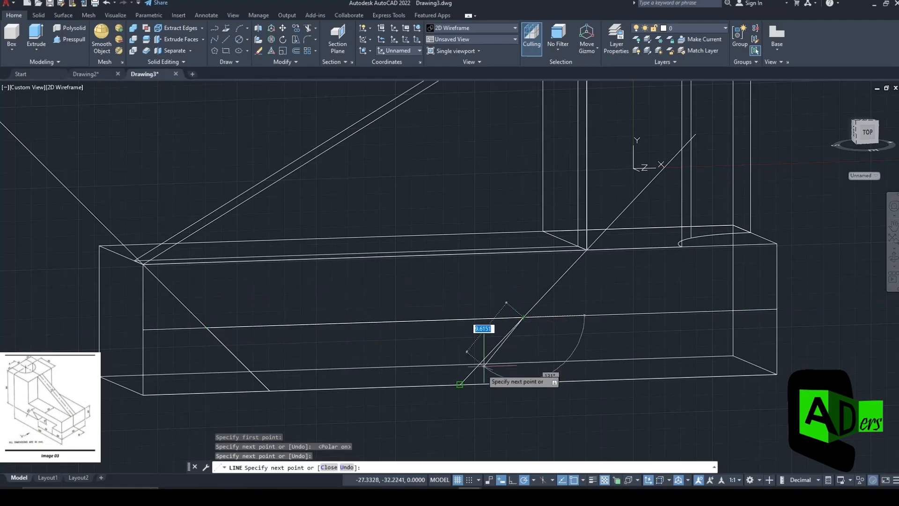
click(460, 384)
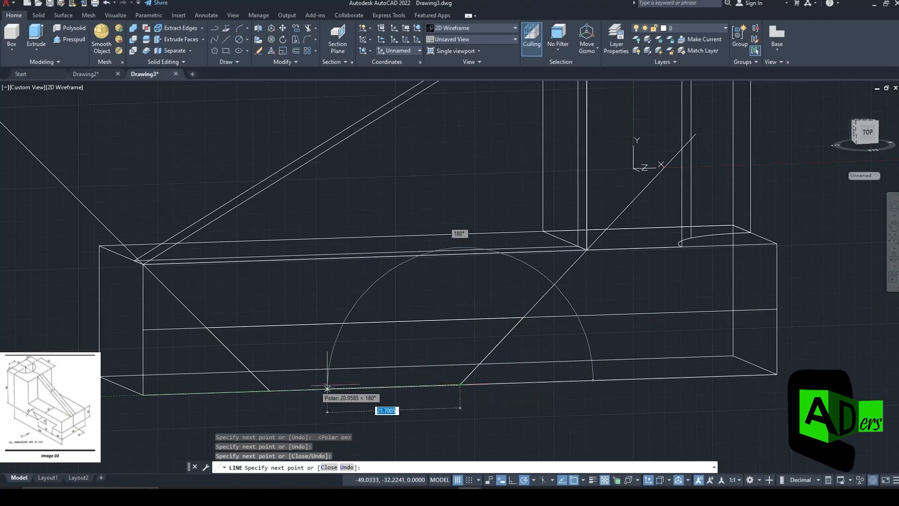
click(269, 390)
key(Escape)
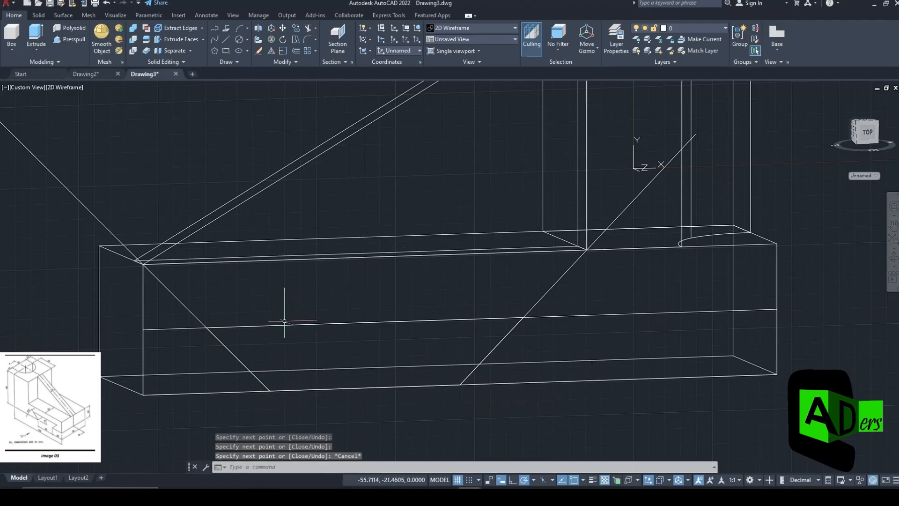
Delete the two slanted guide lines and the offset line, leaving only the trapezoidal slot outline
click(170, 290)
key(Delete)
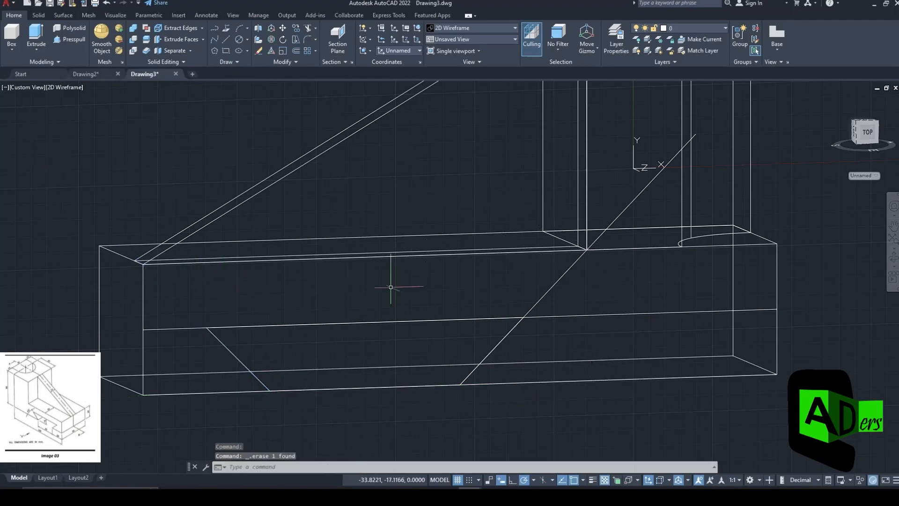
click(544, 290)
key(Delete)
click(561, 317)
key(Delete)
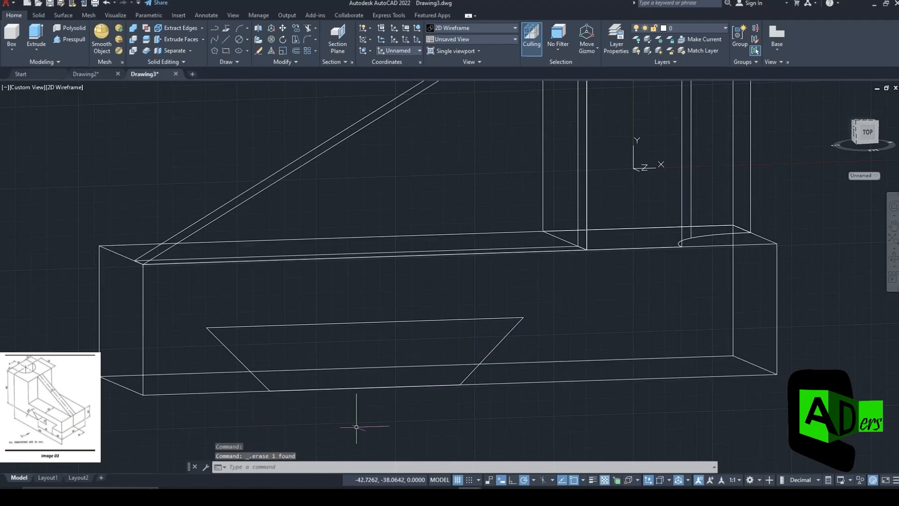
Return the bracket display to the Shaded with edges visual style from a more angled view
shift+middle_drag(382, 424, 418, 423)
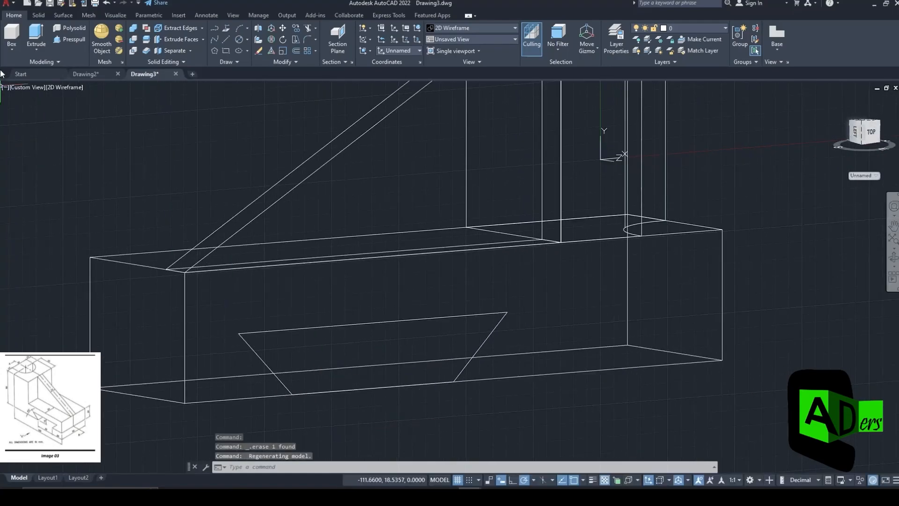
click(57, 85)
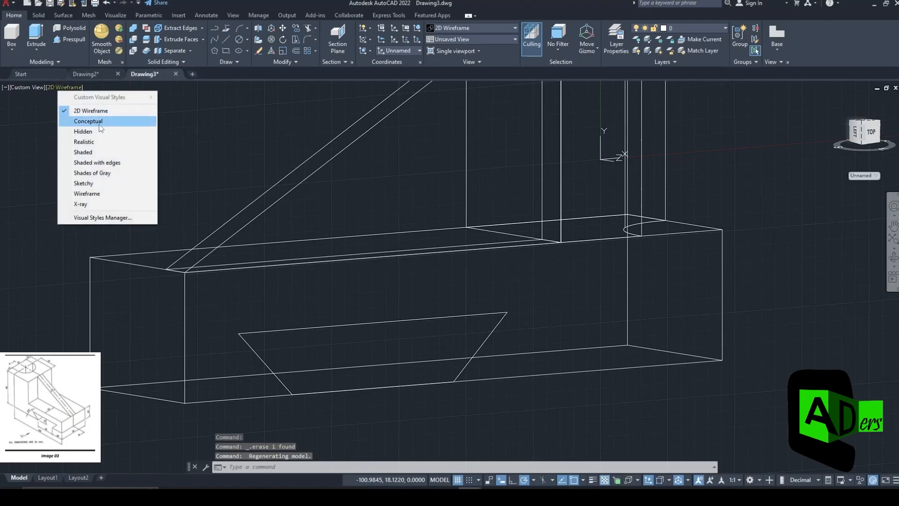
click(110, 162)
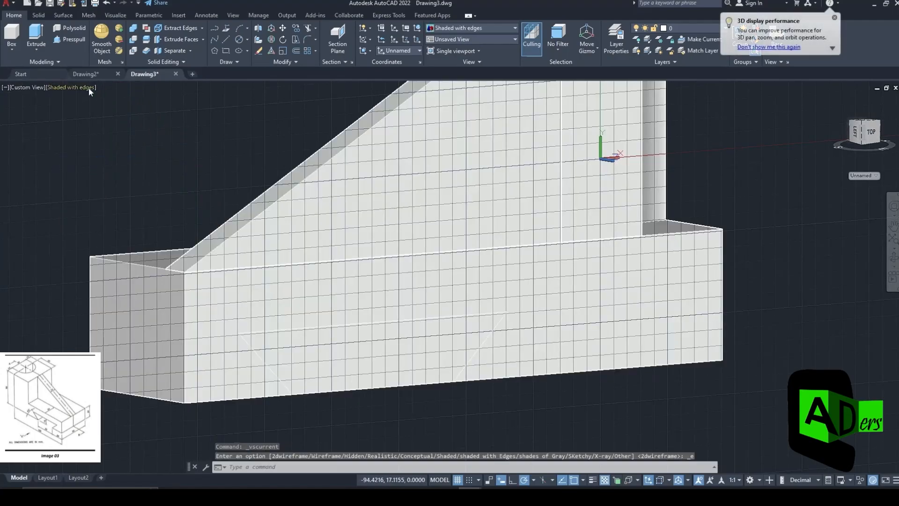
Presspull the trapezoidal area back through the full depth of the base to cut the dovetail slot
click(74, 40)
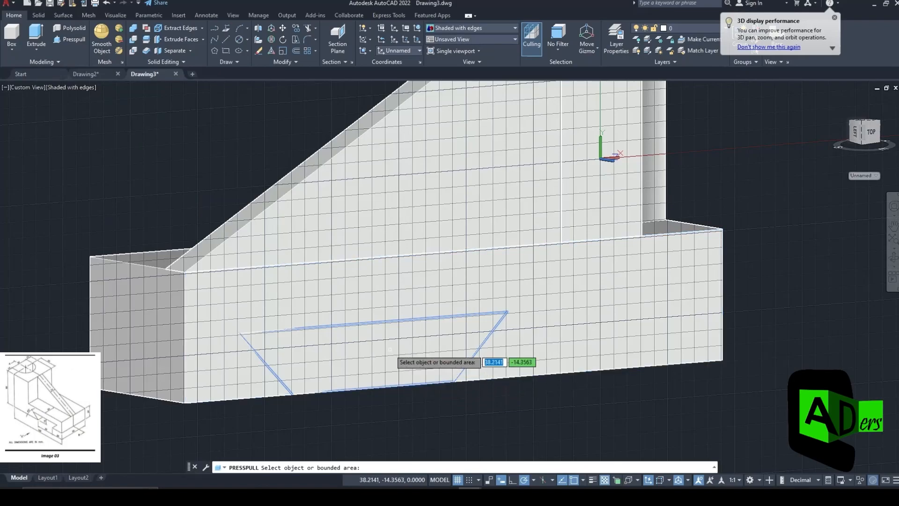
click(372, 328)
click(117, 248)
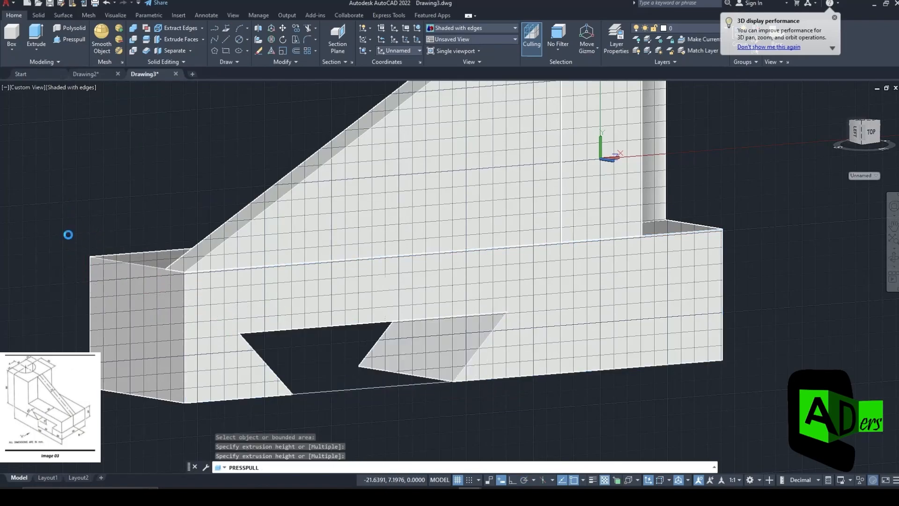
shift+middle_drag(118, 249, 191, 267)
scroll(191, 262, up, 3)
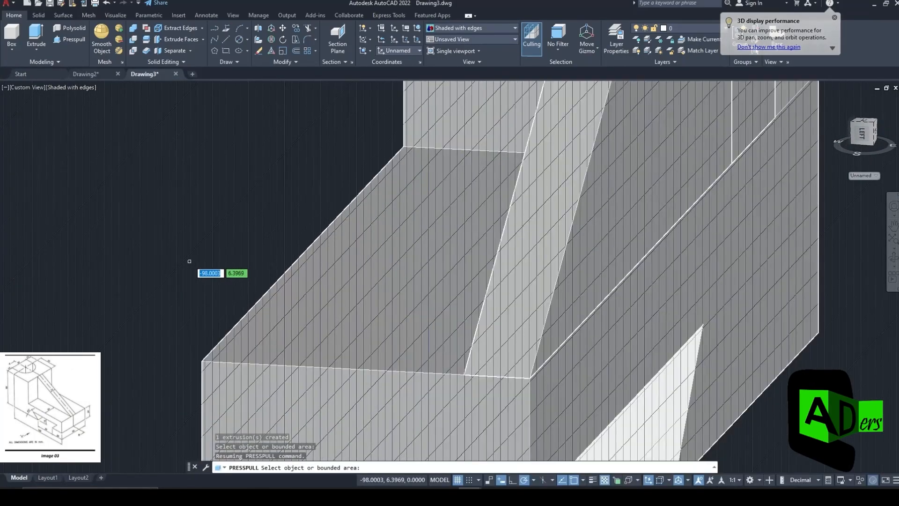
scroll(211, 252, down, 6)
middle_drag(265, 215, 288, 270)
key(Escape)
Delete the leftover construction circle at the top of the upper block
click(382, 172)
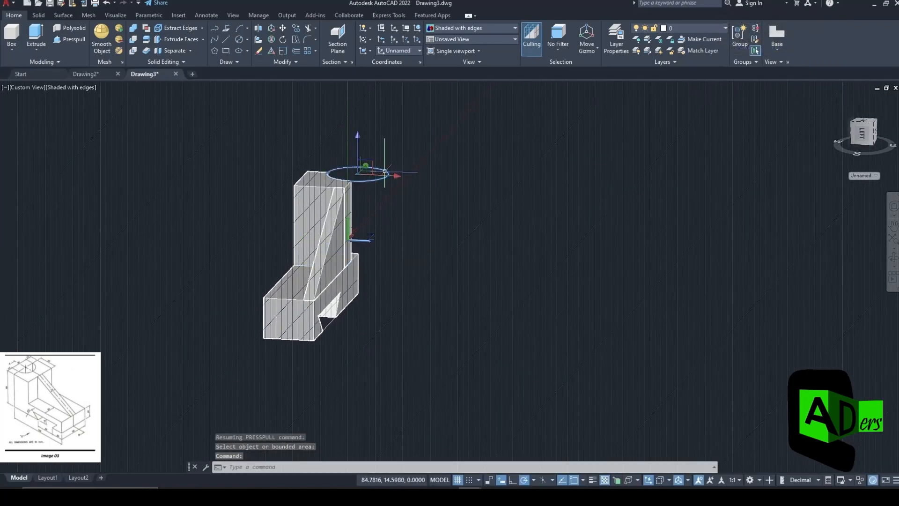
key(Delete)
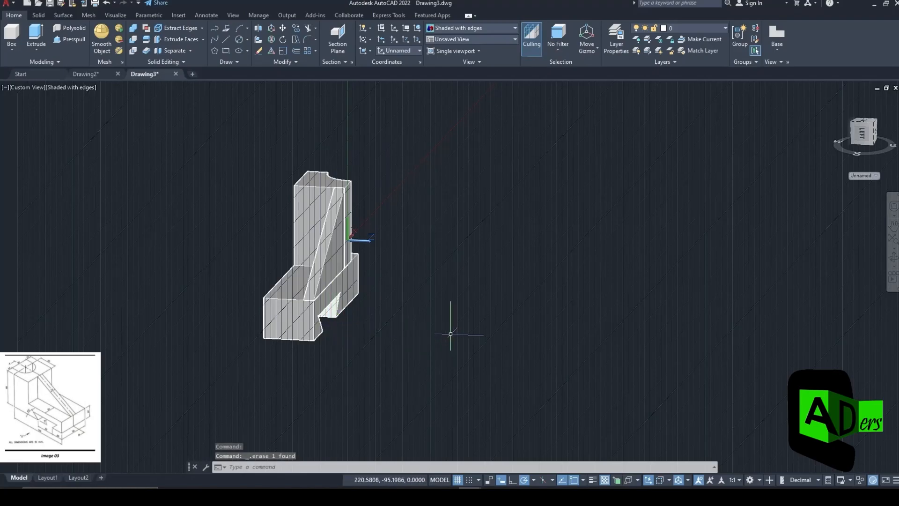
Mirror all parts of the half-model in 3D across a three-point plane on its flat centre face, keeping the source objects
click(261, 30)
click(468, 117)
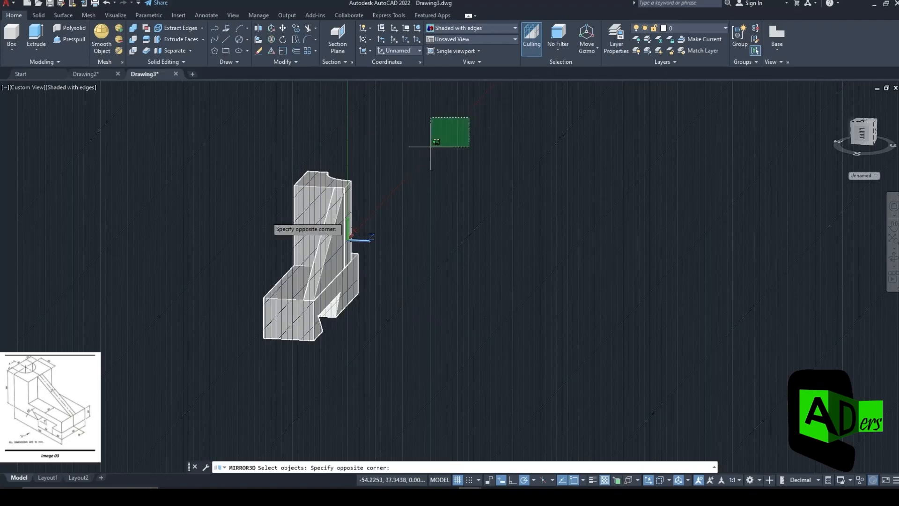
click(189, 368)
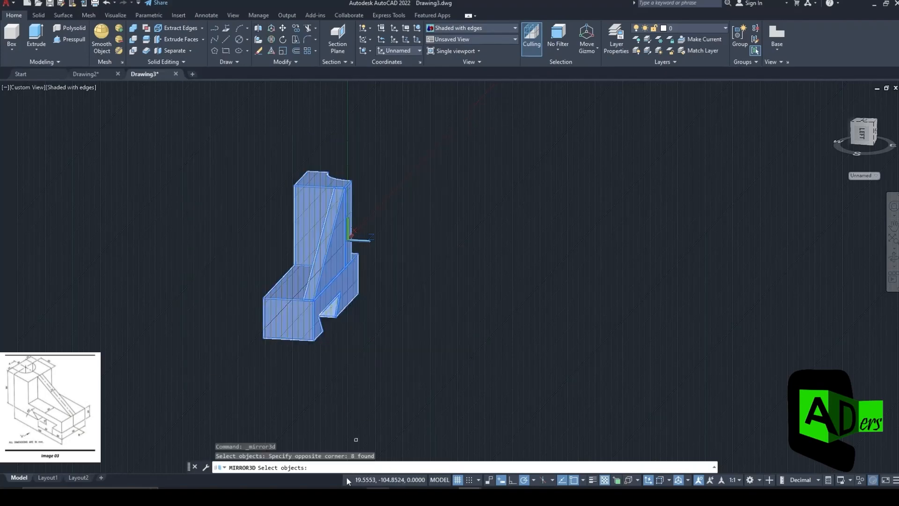
key(Return)
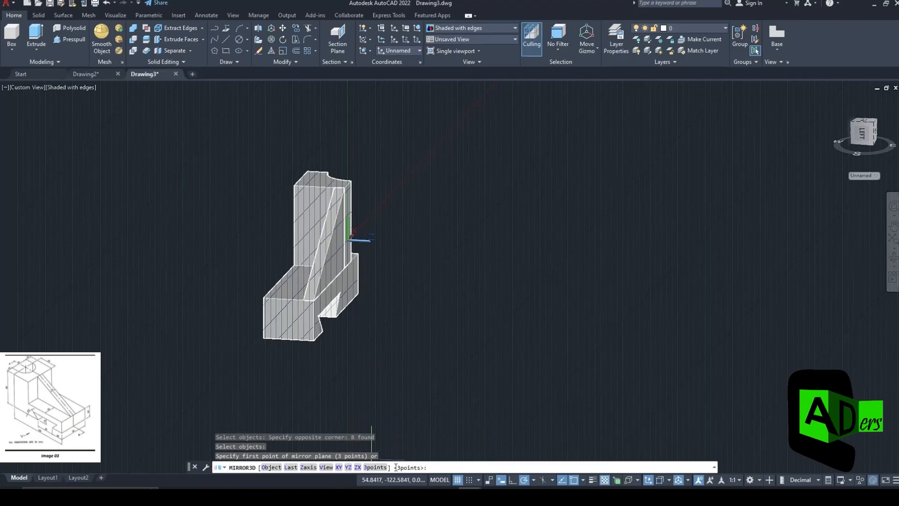
shift+middle_drag(361, 372, 325, 368)
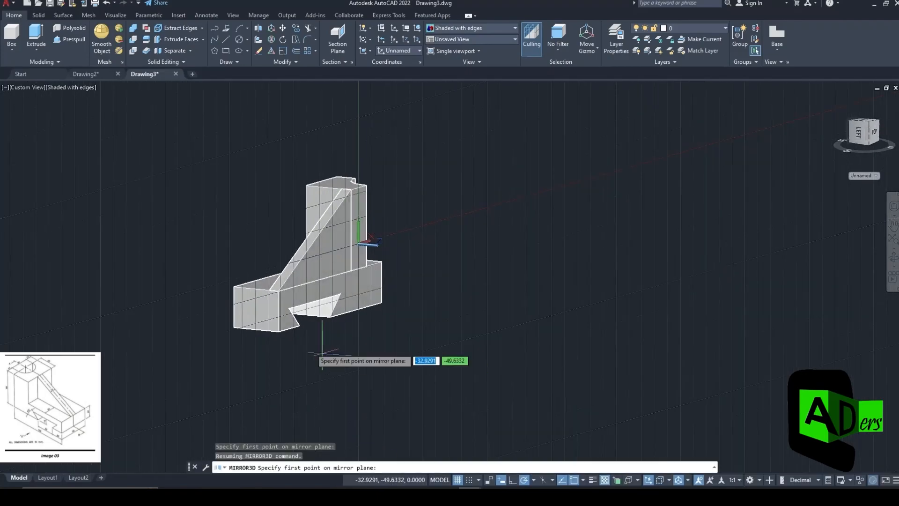
click(279, 332)
click(382, 302)
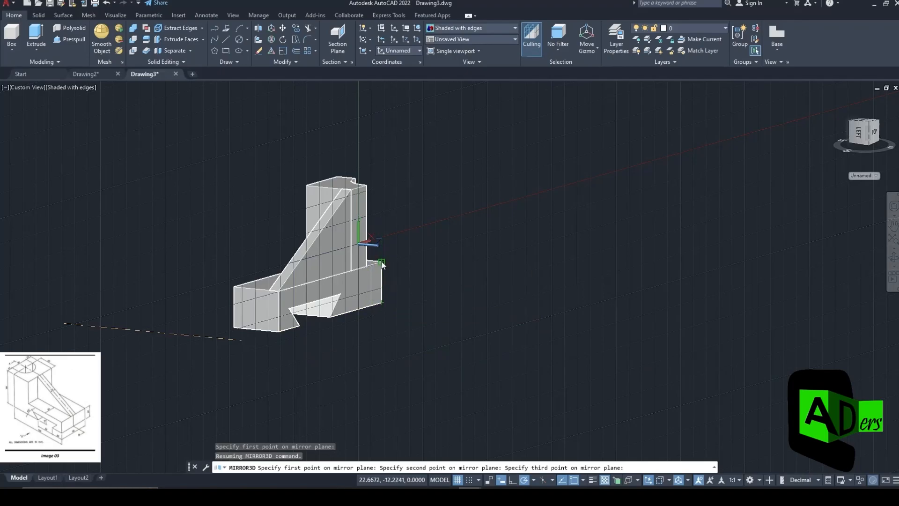
click(368, 247)
click(401, 295)
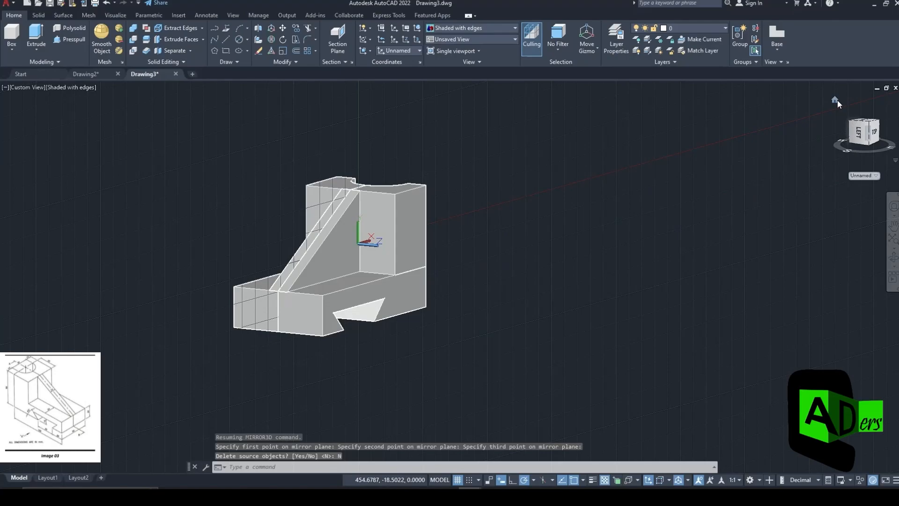
Show the full bracket in the home view and reset the coordinate system to World
click(836, 100)
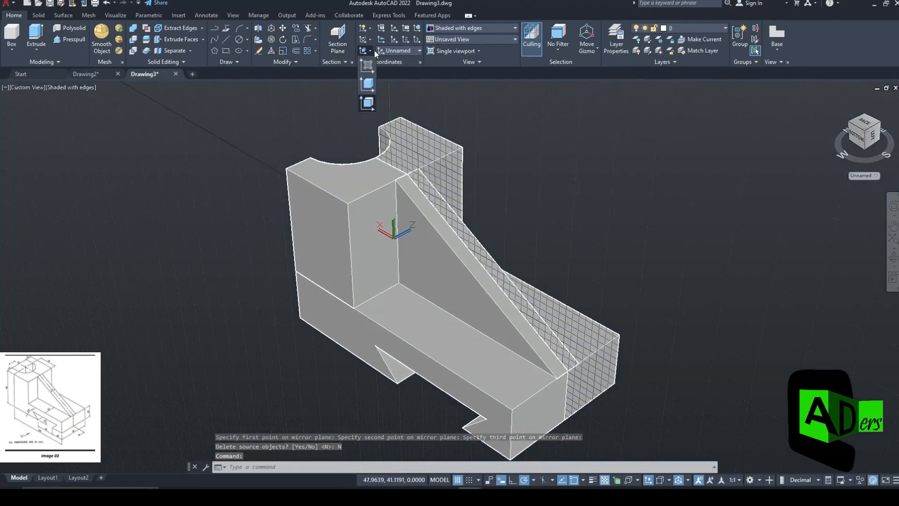
click(398, 50)
click(393, 61)
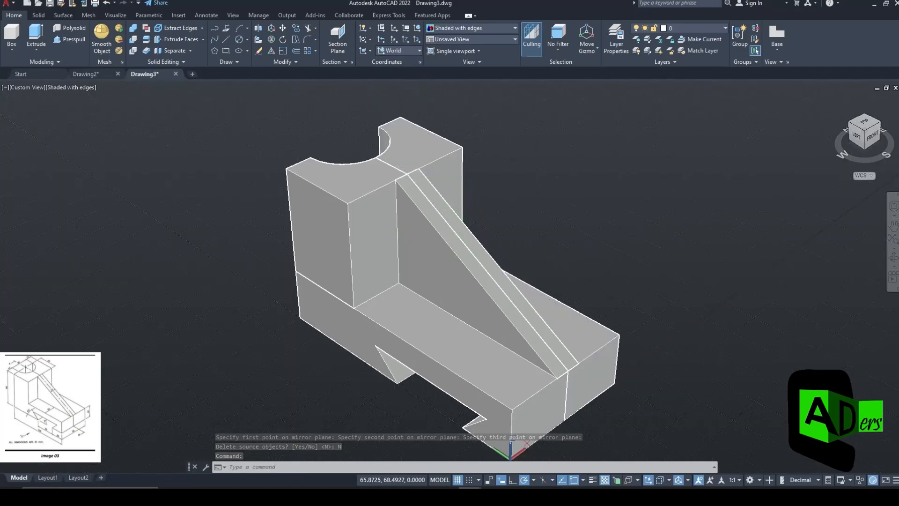